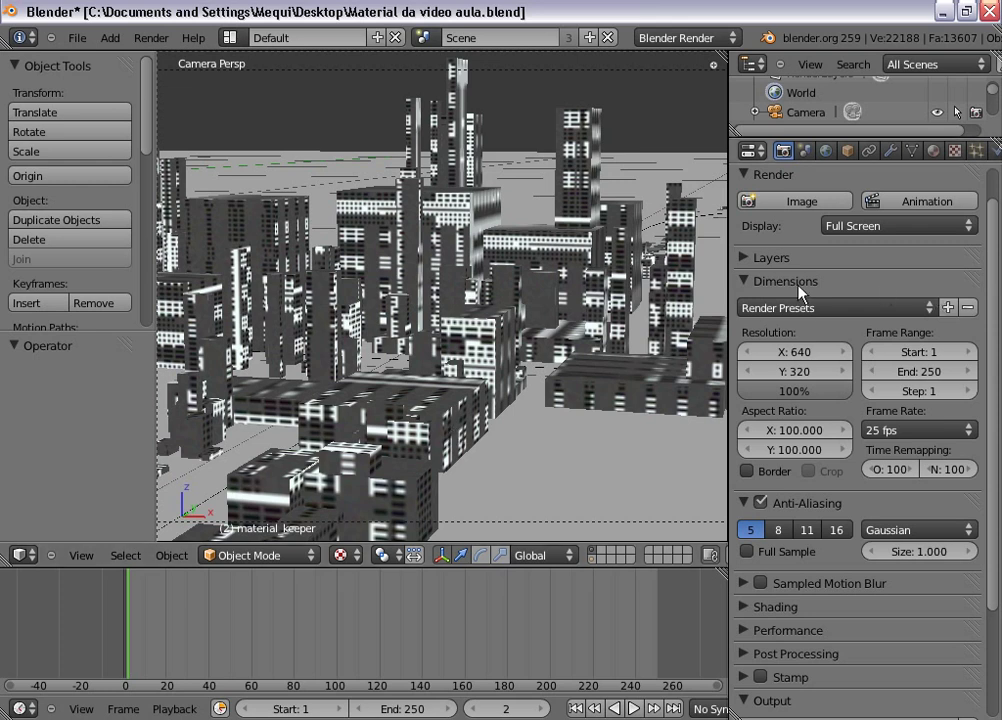
- Save the city .blend file and render frame 2 through the camera
{"action": "key", "text": "ctrl+s"}
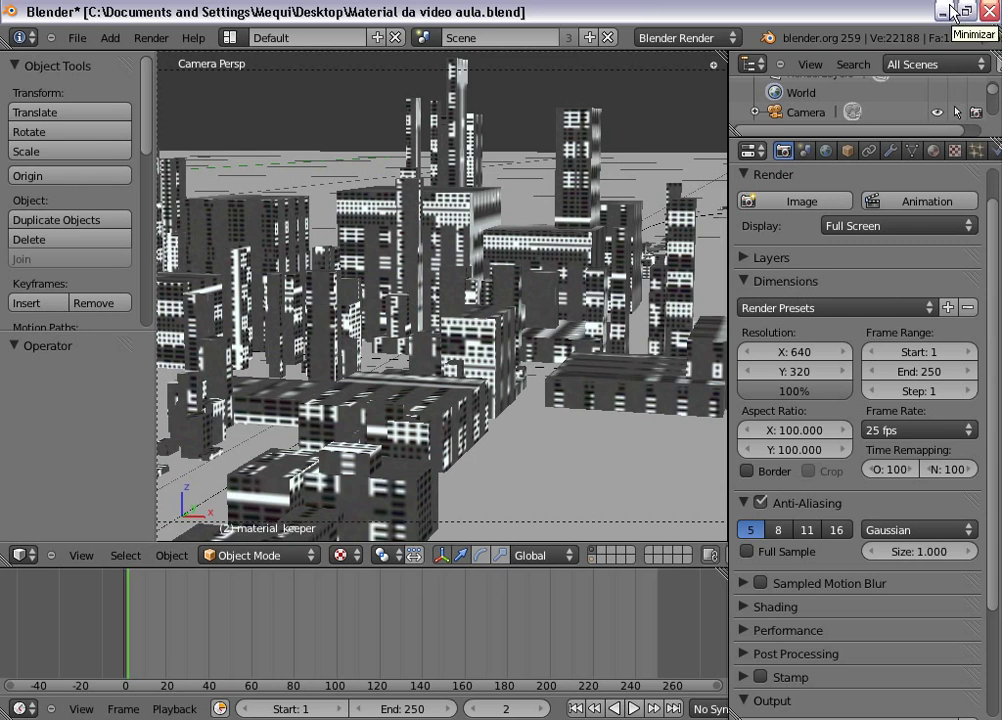
{"action": "key", "text": "ctrl+s"}
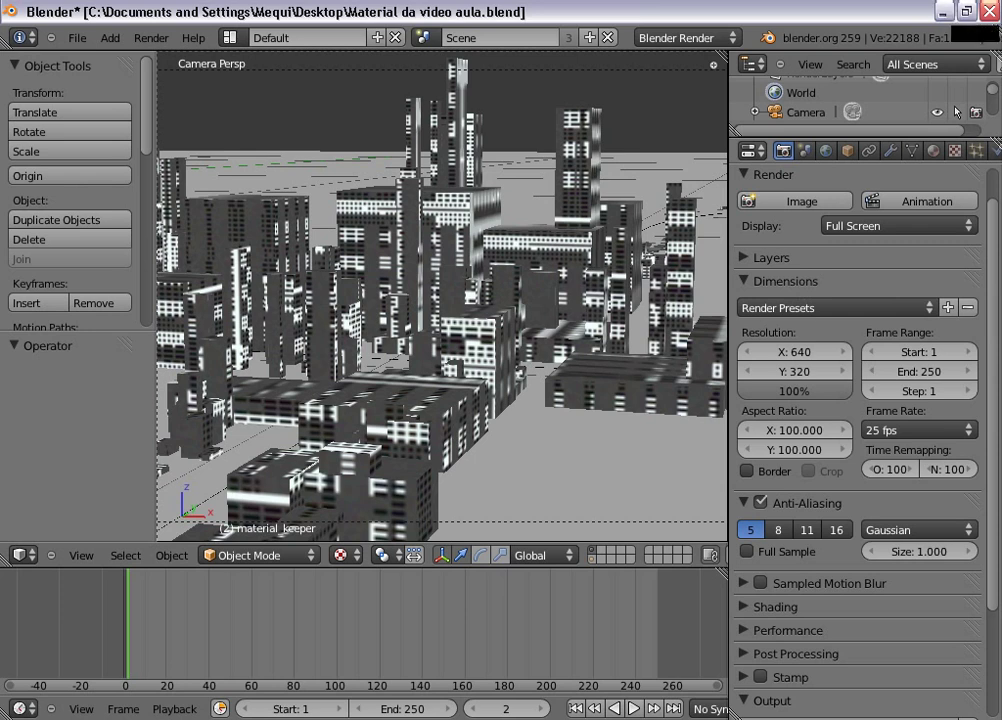
{"action": "key", "text": "ctrl+s"}
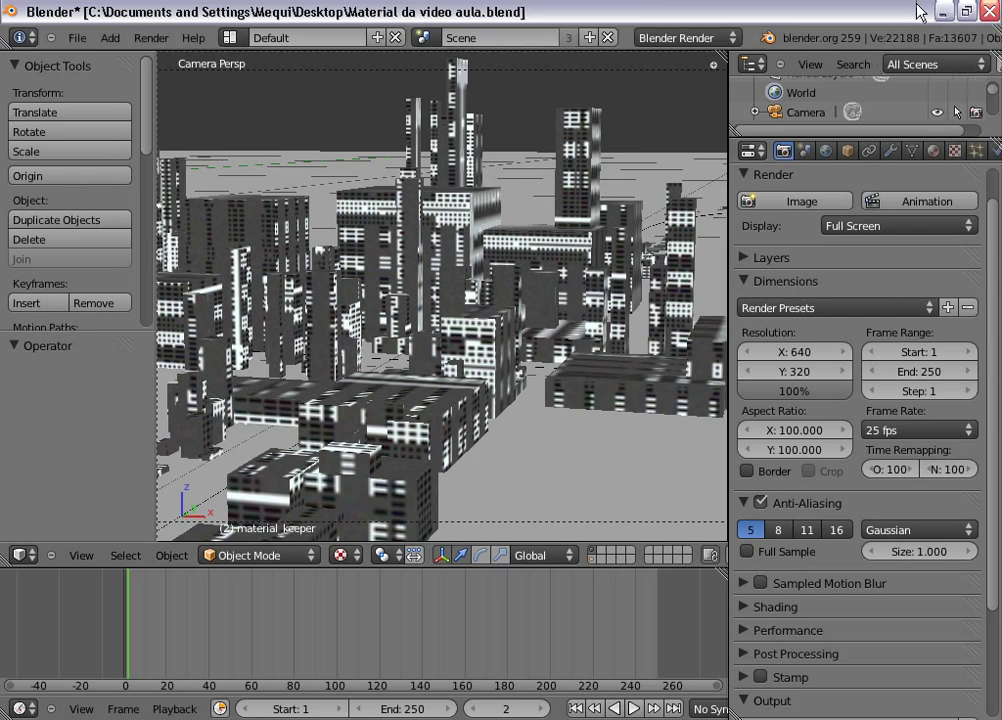
{"action": "key", "text": "ctrl+s"}
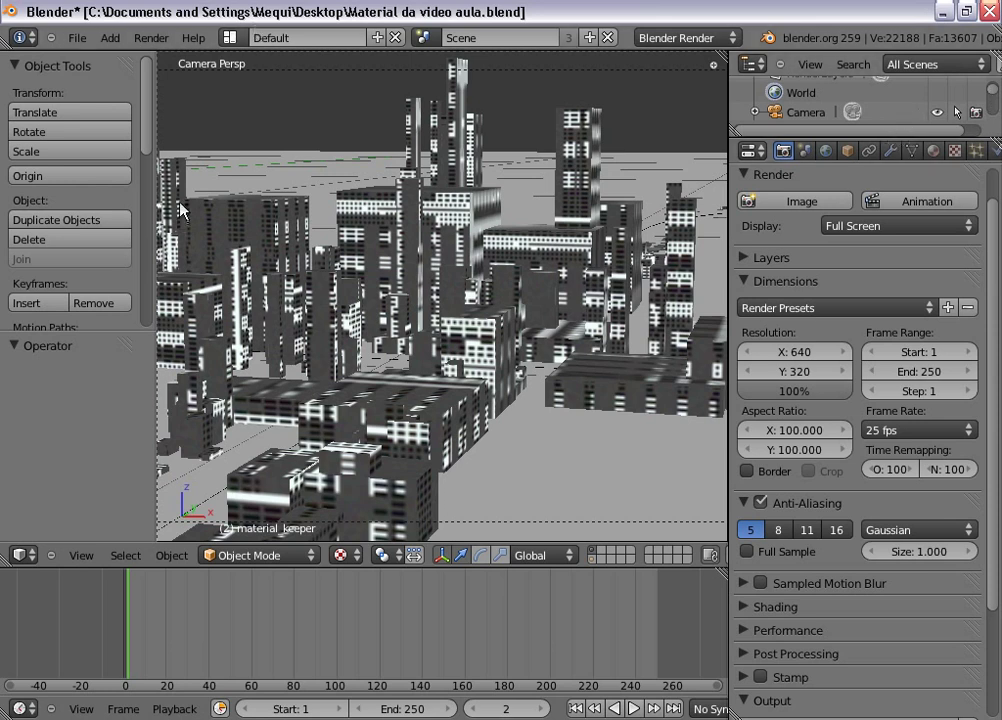
{"action": "key", "text": "ctrl+s"}
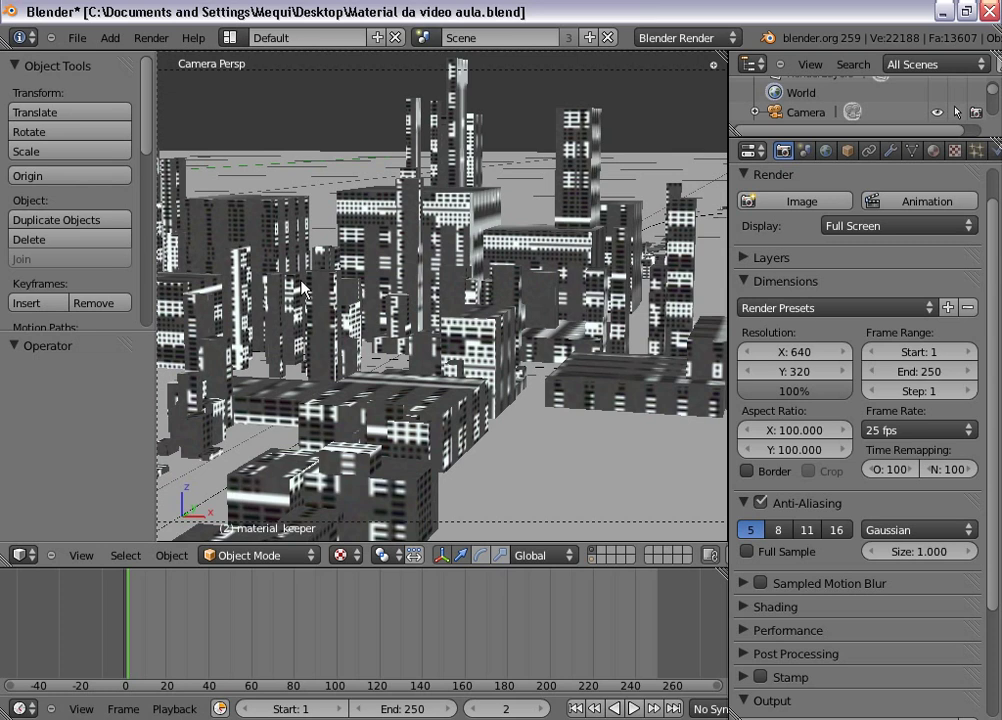
{"action": "key", "text": "F12"}
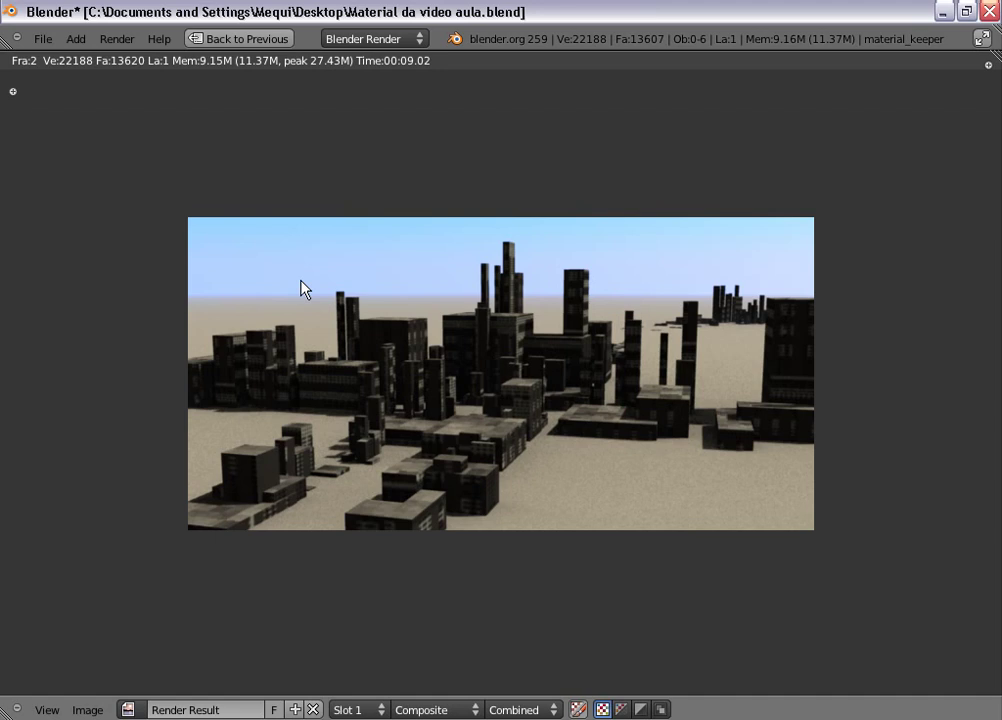
- Leave the finished frame 2 render and return to the textured city's 3D camera view
{"action": "key", "text": "Escape"}
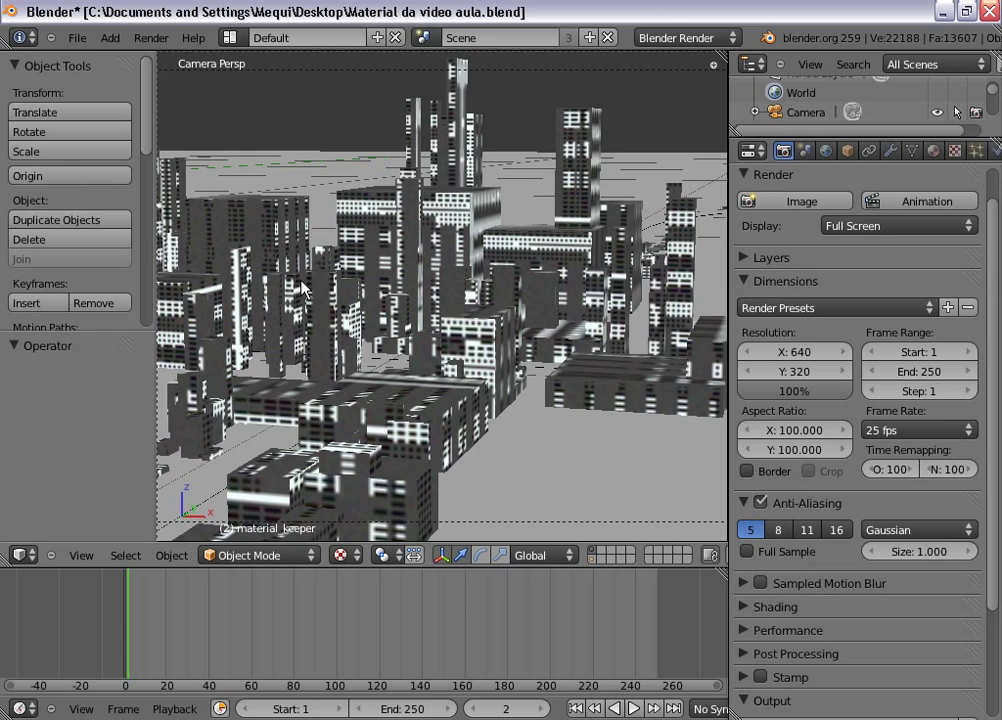
{"action": "scroll", "coordinate": [300, 295], "scroll_direction": "down", "scroll_amount": 1}
{"action": "scroll", "coordinate": [298, 302], "scroll_direction": "down", "scroll_amount": 1}
{"action": "scroll", "coordinate": [296, 312], "scroll_direction": "down", "scroll_amount": 1}
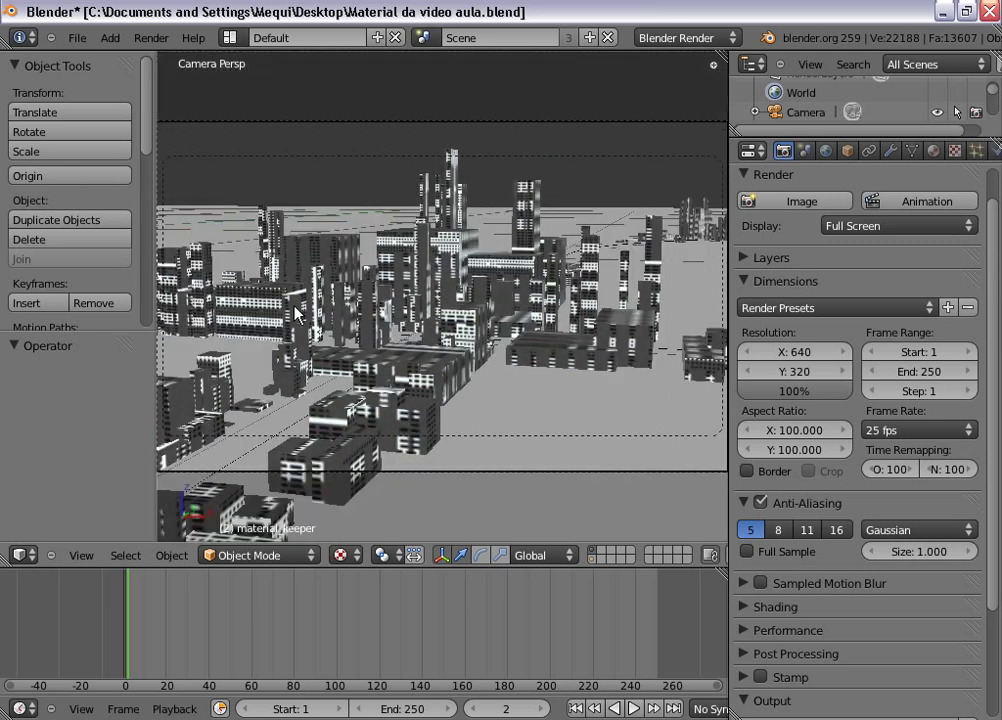
{"action": "scroll", "coordinate": [296, 312], "scroll_direction": "up", "scroll_amount": 1}
{"action": "scroll", "coordinate": [296, 312], "scroll_direction": "up", "scroll_amount": 1}
{"action": "scroll", "coordinate": [296, 312], "scroll_direction": "up", "scroll_amount": 1}
{"action": "scroll", "coordinate": [296, 312], "scroll_direction": "up", "scroll_amount": 1}
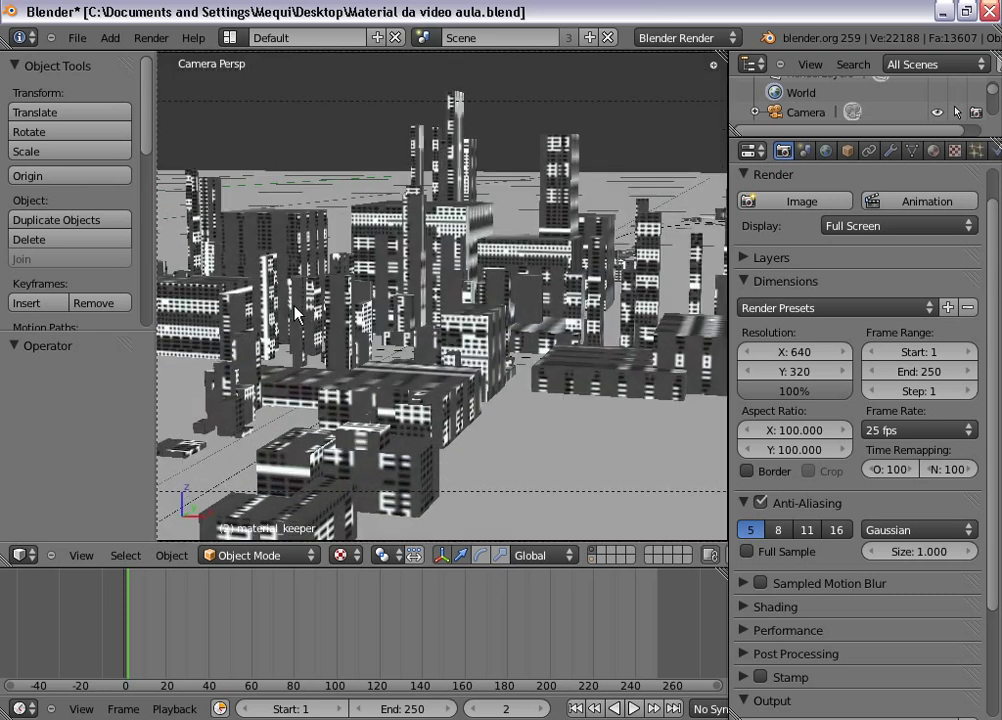
{"action": "scroll", "coordinate": [294, 325], "scroll_direction": "down", "scroll_amount": 1}
{"action": "scroll", "coordinate": [288, 350], "scroll_direction": "down", "scroll_amount": 1}
{"action": "scroll", "coordinate": [282, 372], "scroll_direction": "down", "scroll_amount": 1}
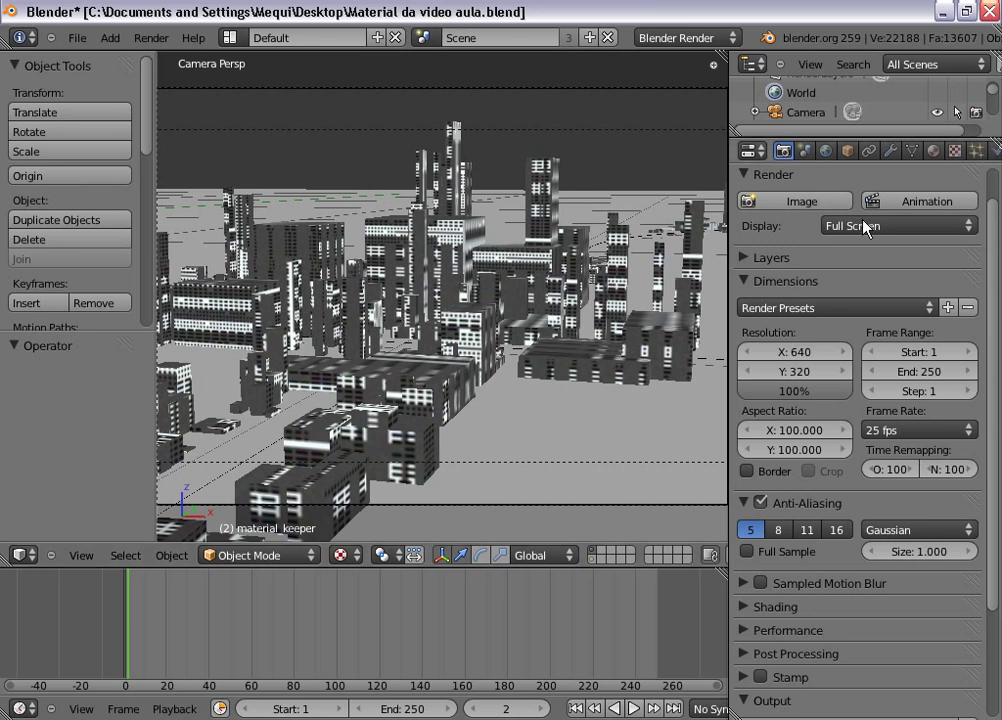
{"action": "scroll", "coordinate": [861, 226], "scroll_direction": "down", "scroll_amount": 1}
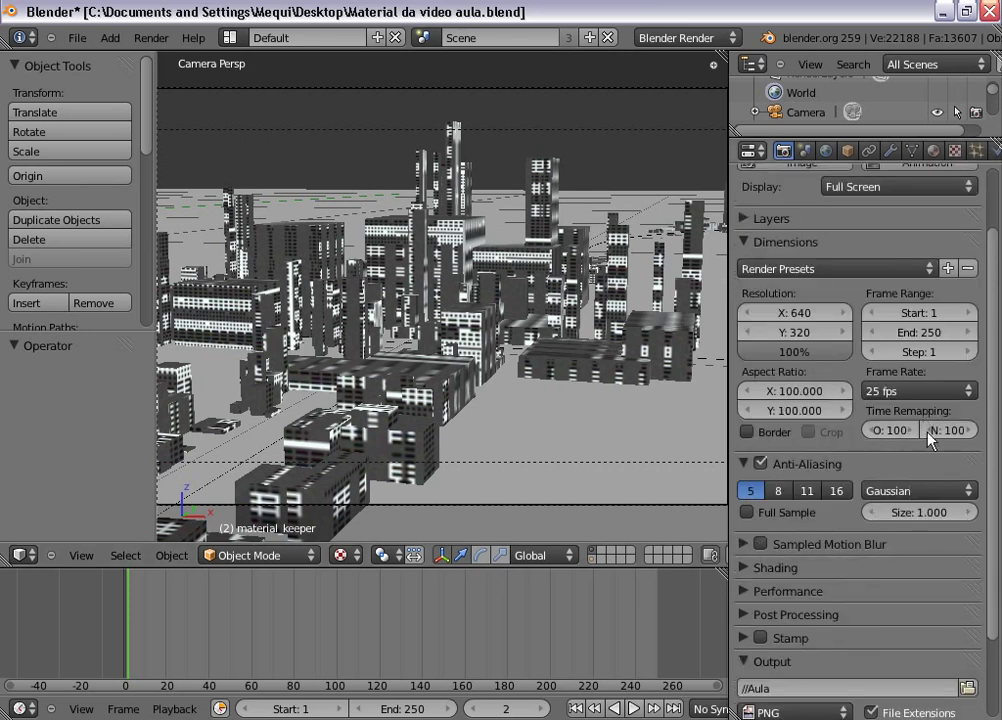
- Confirm the render output path as Aula in the Desktop folder via the file browser
{"action": "left_click", "coordinate": [967, 688]}
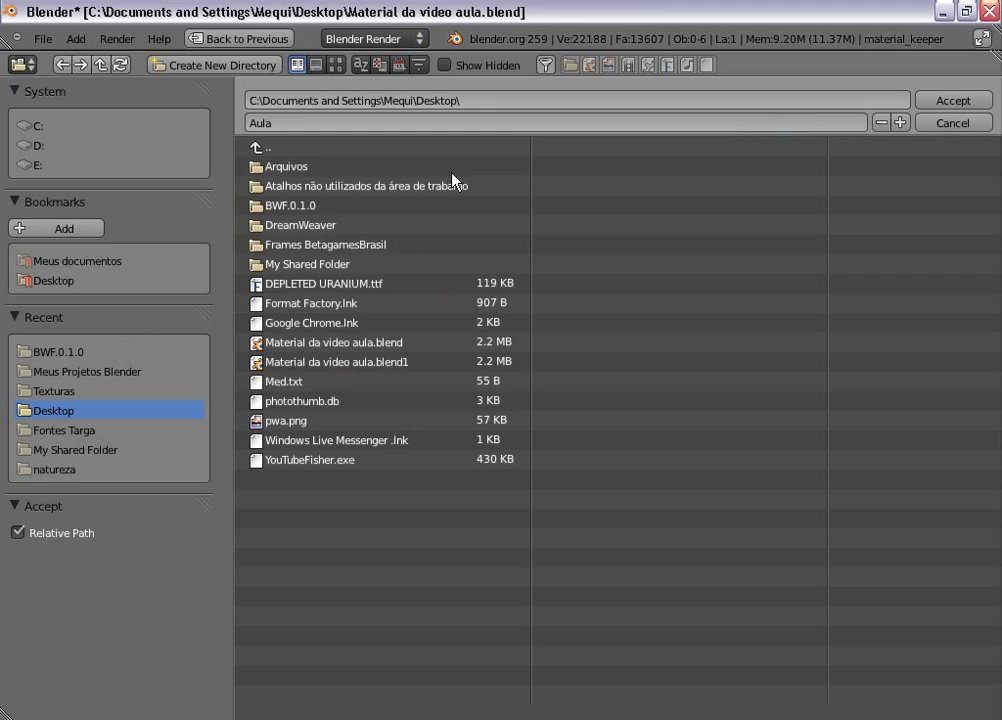
{"action": "mouse_move", "coordinate": [459, 166]}
{"action": "left_mouse_down"}
{"action": "mouse_move", "coordinate": [285, 127]}
{"action": "mouse_move", "coordinate": [451, 561]}
{"action": "left_mouse_up"}
{"action": "key", "text": "a"}
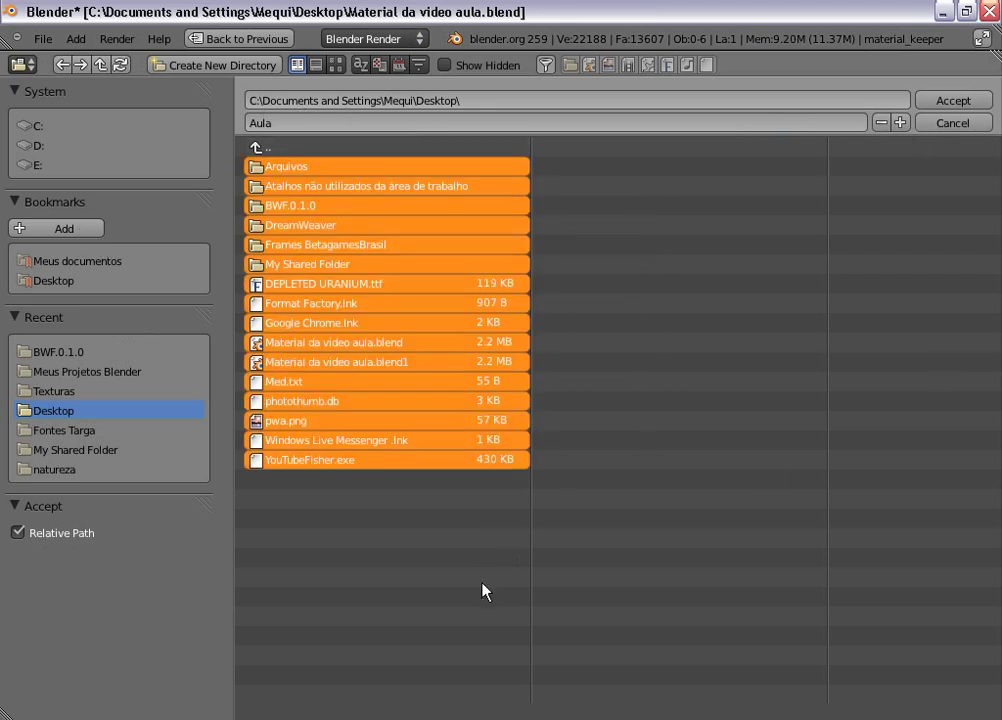
{"action": "key", "text": "a"}
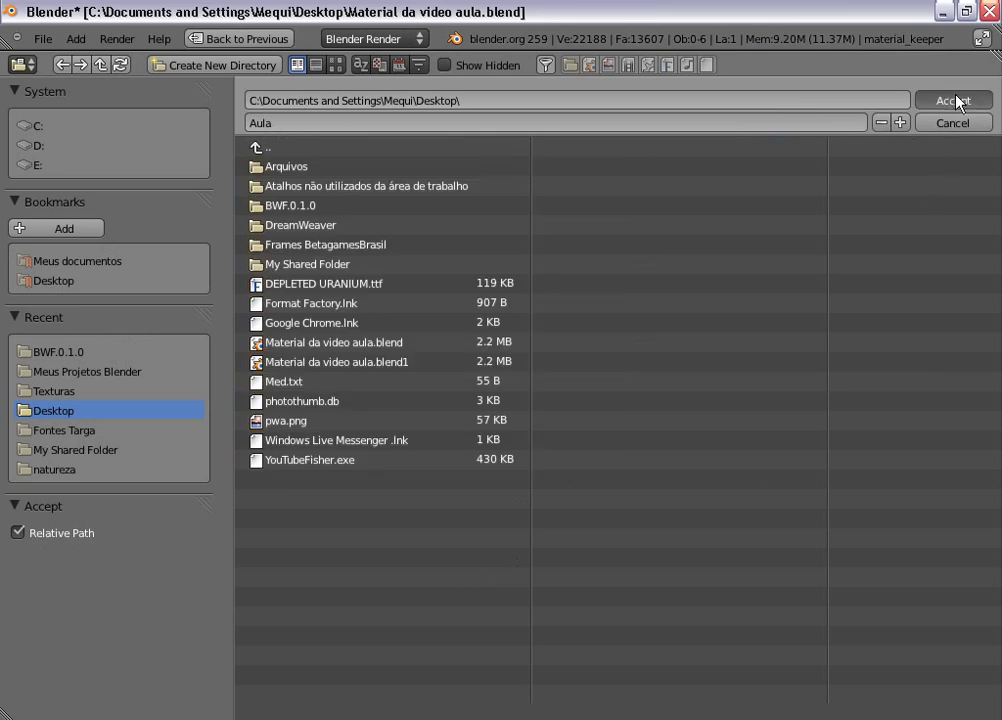
{"action": "left_click", "coordinate": [955, 100]}
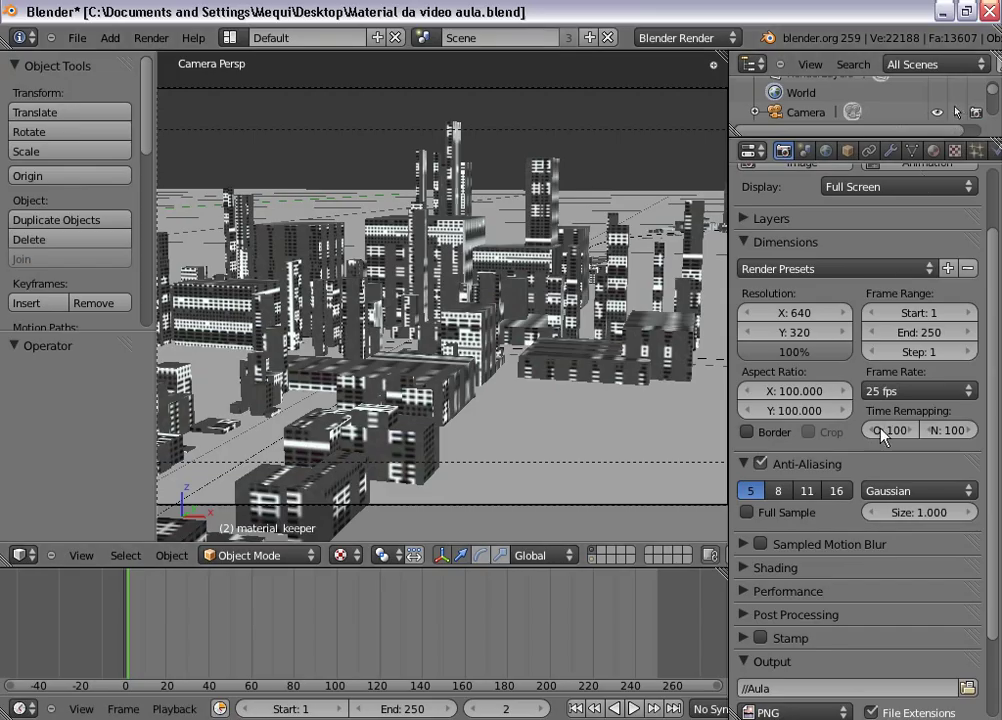
{"action": "scroll", "coordinate": [882, 432], "scroll_direction": "down", "scroll_amount": 4}
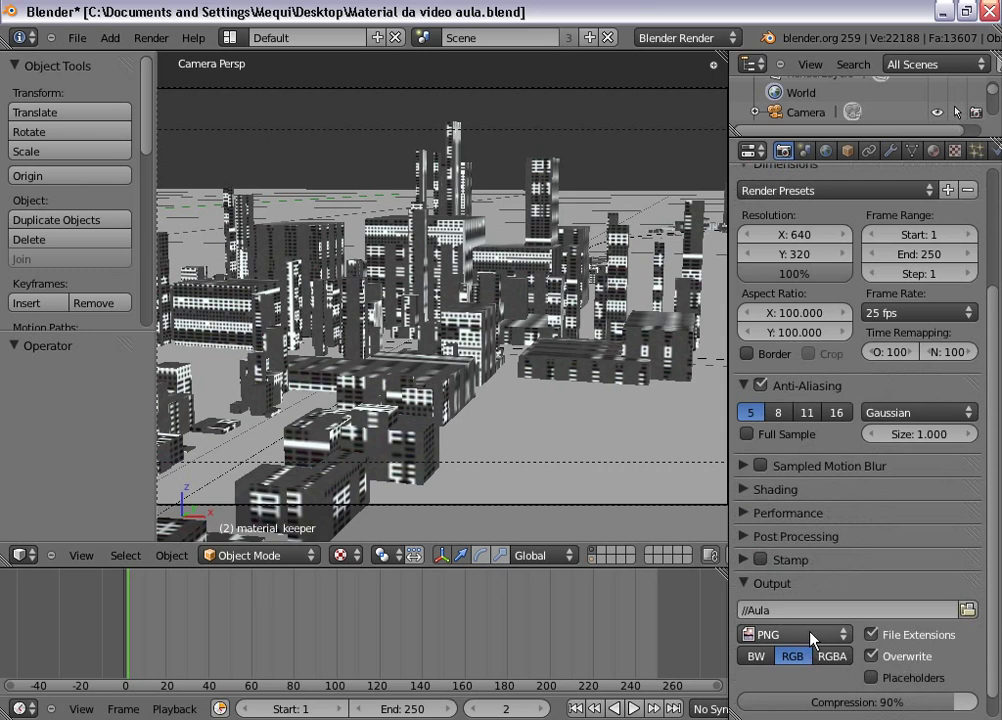
{"action": "left_click", "coordinate": [800, 635]}
{"action": "left_click", "coordinate": [815, 488]}
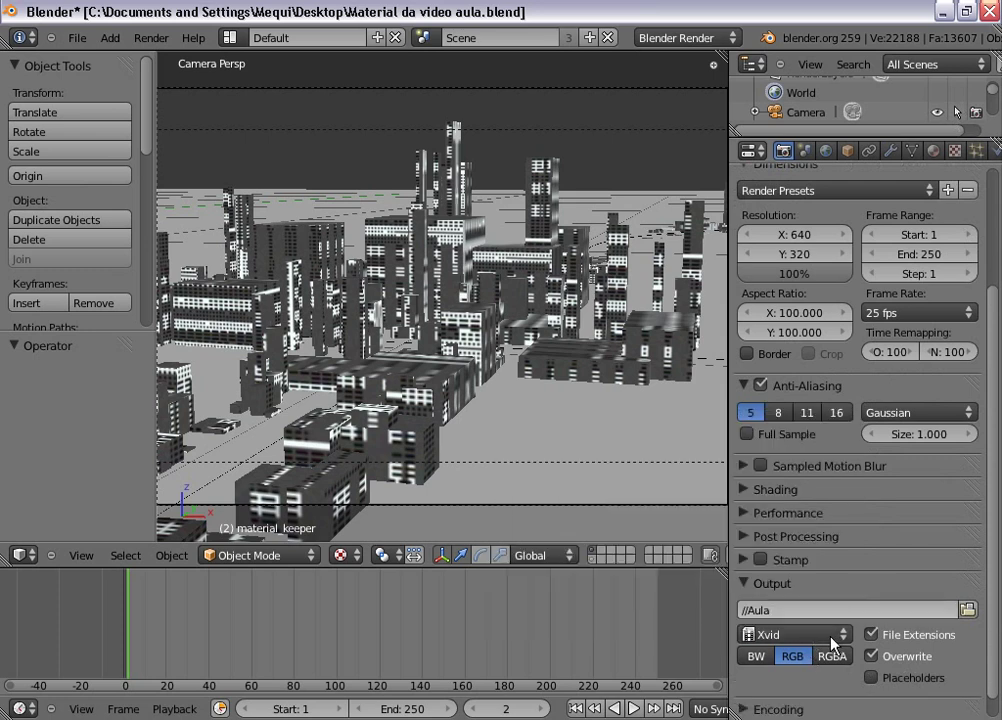
{"action": "left_click", "coordinate": [832, 640]}
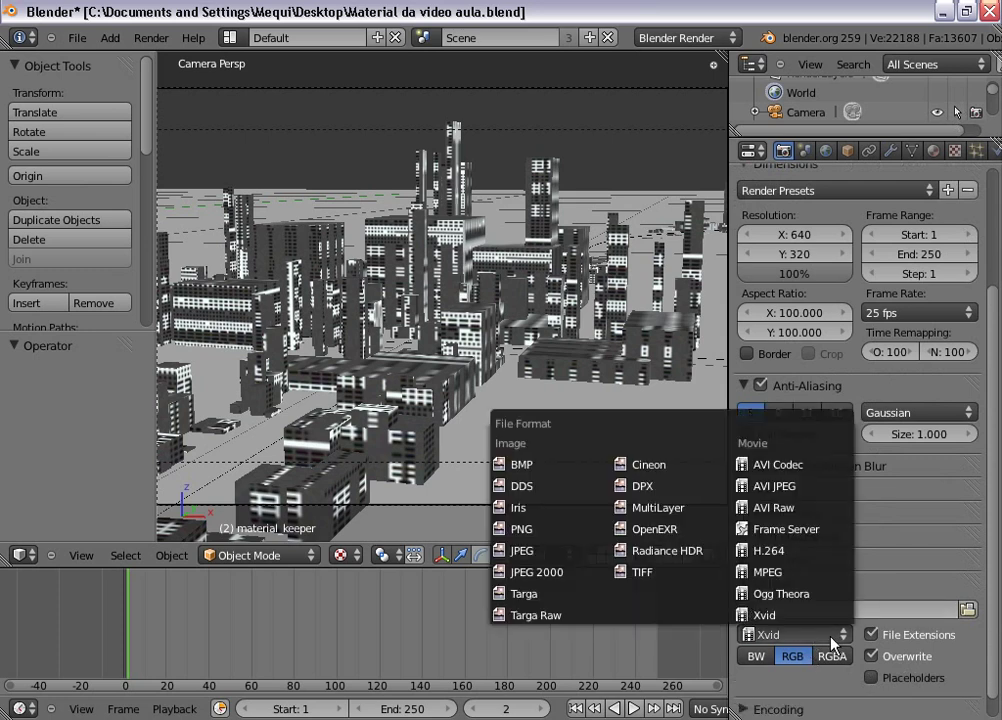
{"action": "left_click", "coordinate": [523, 530]}
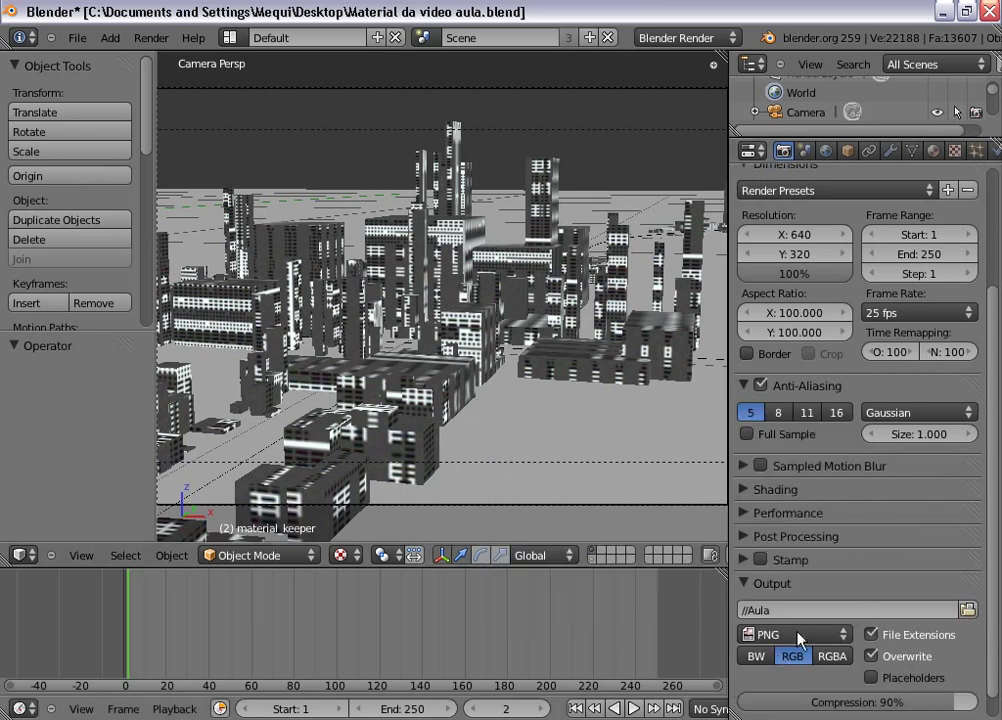
{"action": "left_click", "coordinate": [826, 640]}
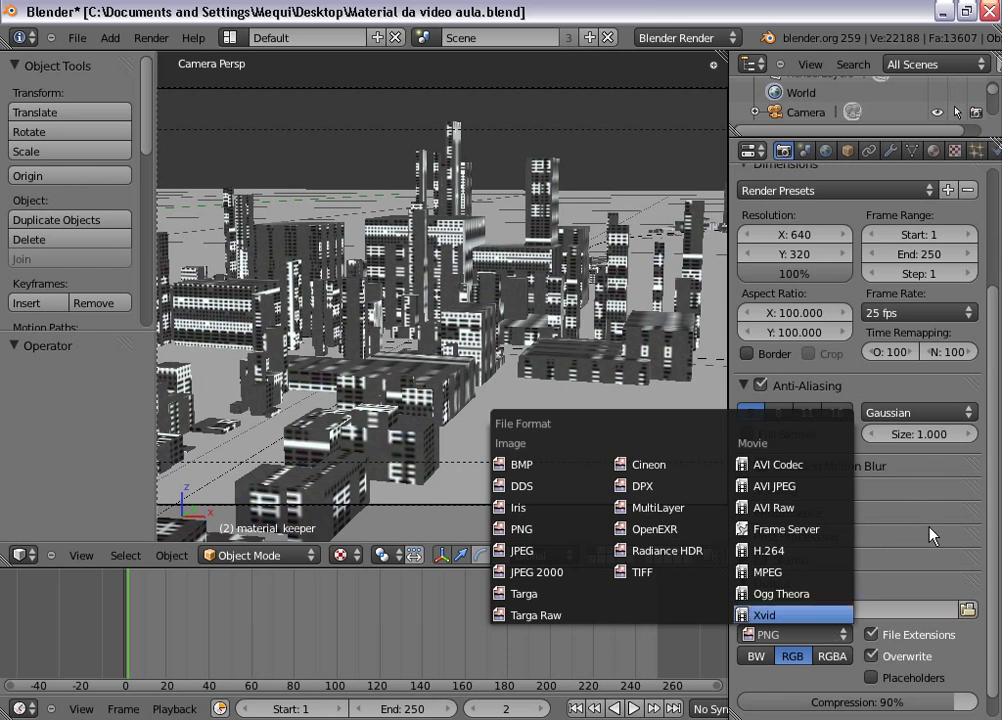
{"action": "scroll", "coordinate": [780, 520], "scroll_direction": "up", "scroll_amount": 2}
{"action": "scroll", "coordinate": [957, 519], "scroll_direction": "up", "scroll_amount": 1}
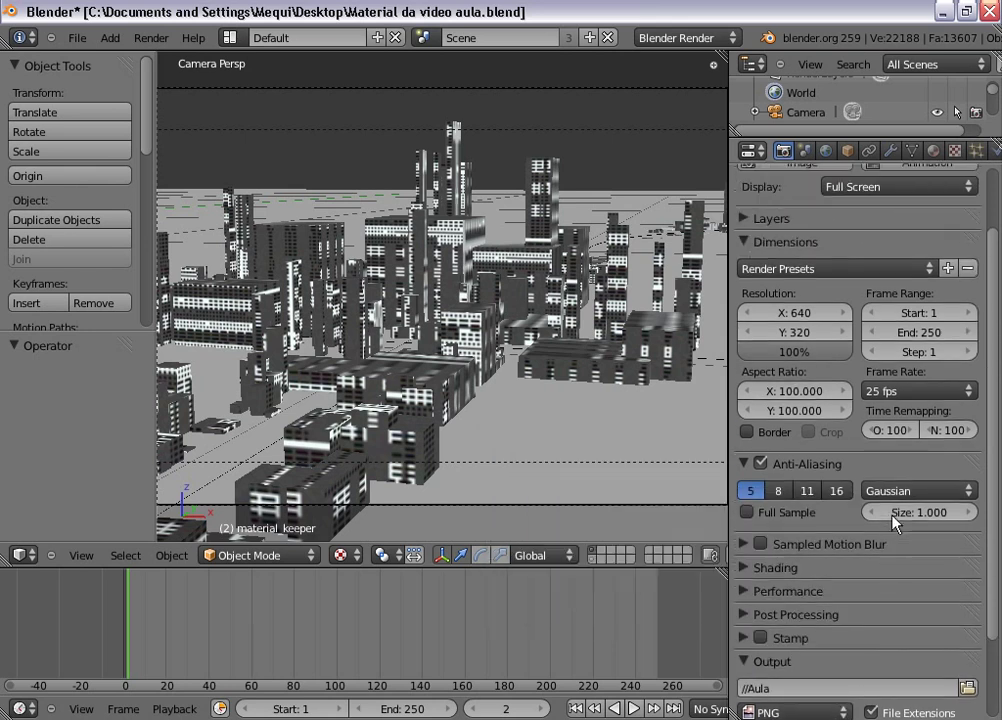
{"action": "scroll", "coordinate": [957, 519], "scroll_direction": "down", "scroll_amount": 3}
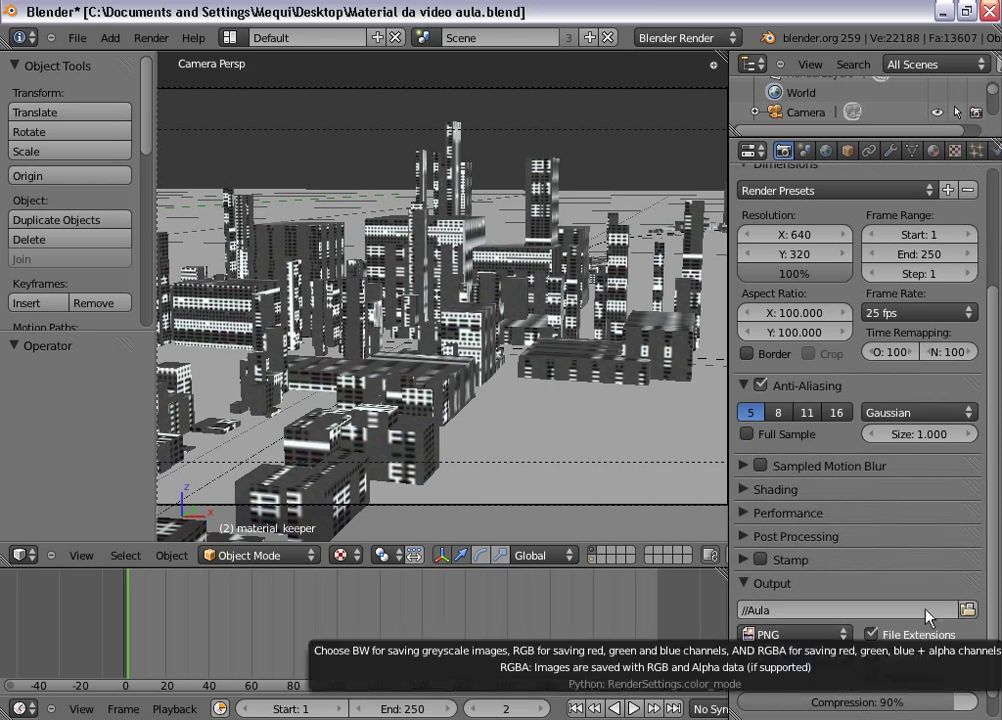
{"action": "scroll", "coordinate": [830, 620], "scroll_direction": "up", "scroll_amount": 3}
{"action": "scroll", "coordinate": [832, 560], "scroll_direction": "up", "scroll_amount": 2}
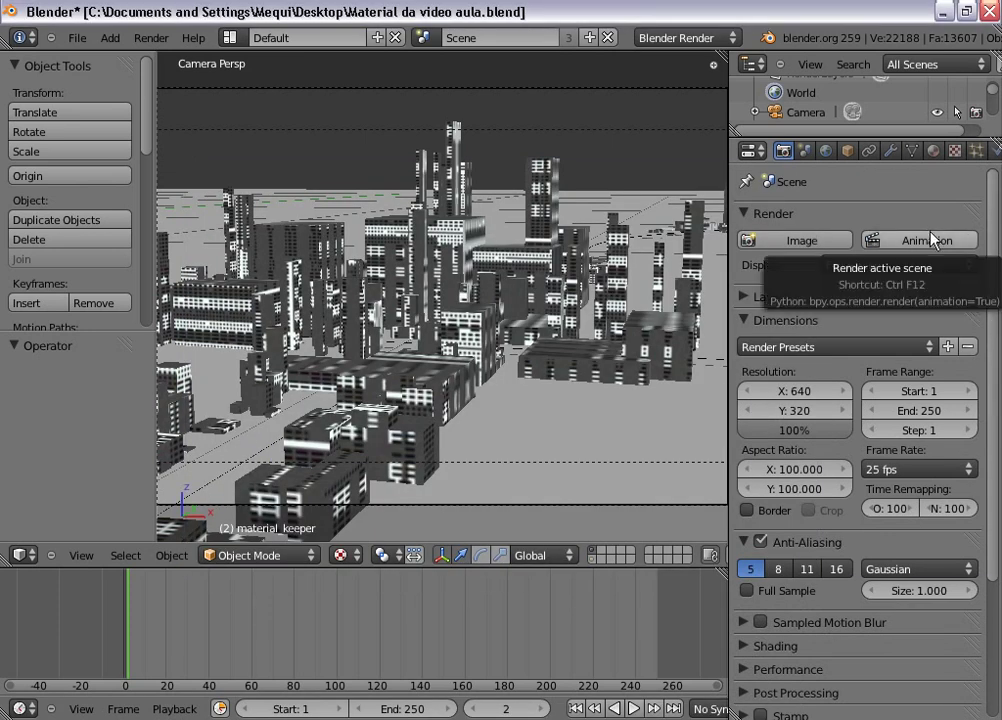
- Start the Animation render from the top of Render properties
{"action": "scroll", "coordinate": [948, 559], "scroll_direction": "down", "scroll_amount": 2}
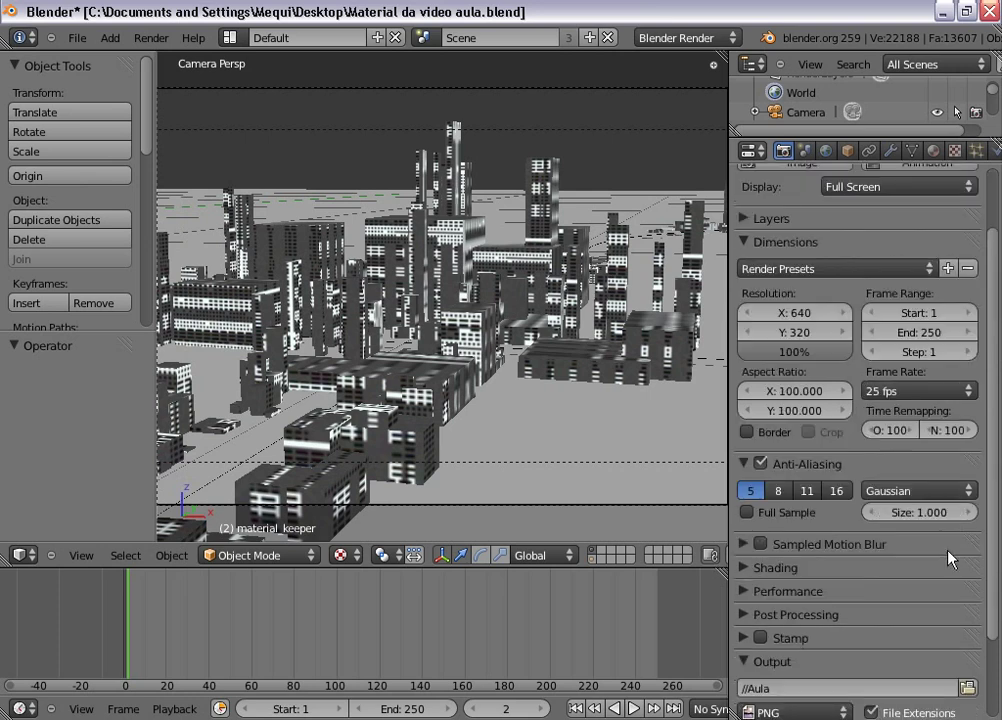
{"action": "scroll", "coordinate": [928, 483], "scroll_direction": "up", "scroll_amount": 2}
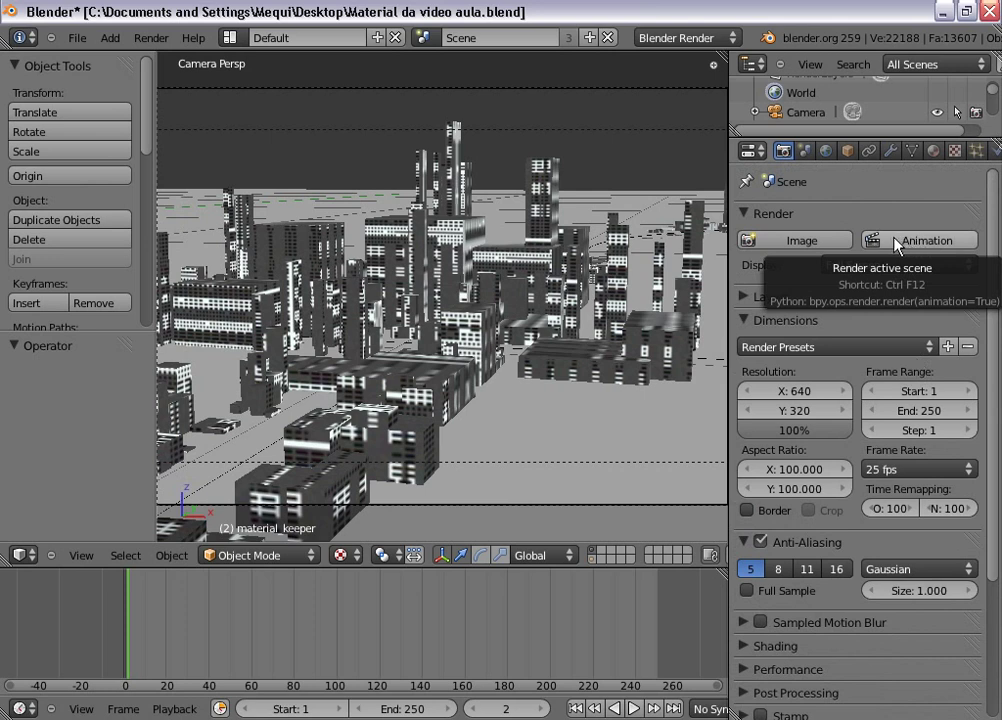
{"action": "left_click", "coordinate": [948, 241]}
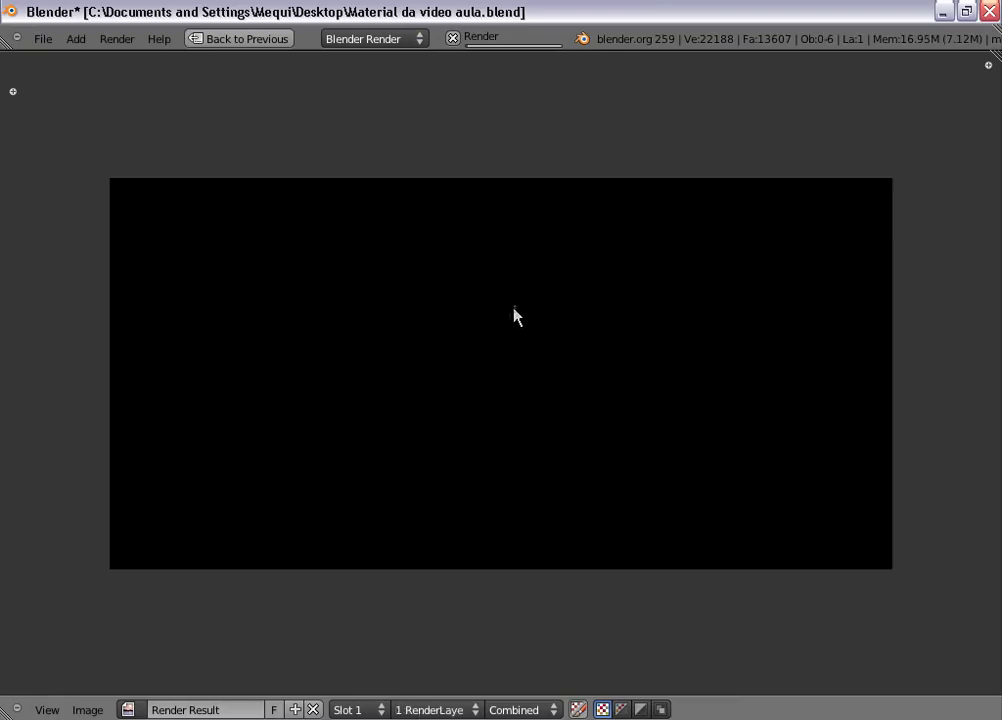
- Check that Aula0001 and Aula0002 appeared on the Desktop, then return Blender to its 3D layout
{"action": "left_click", "coordinate": [944, 12]}
{"action": "left_click", "coordinate": [760, 178]}
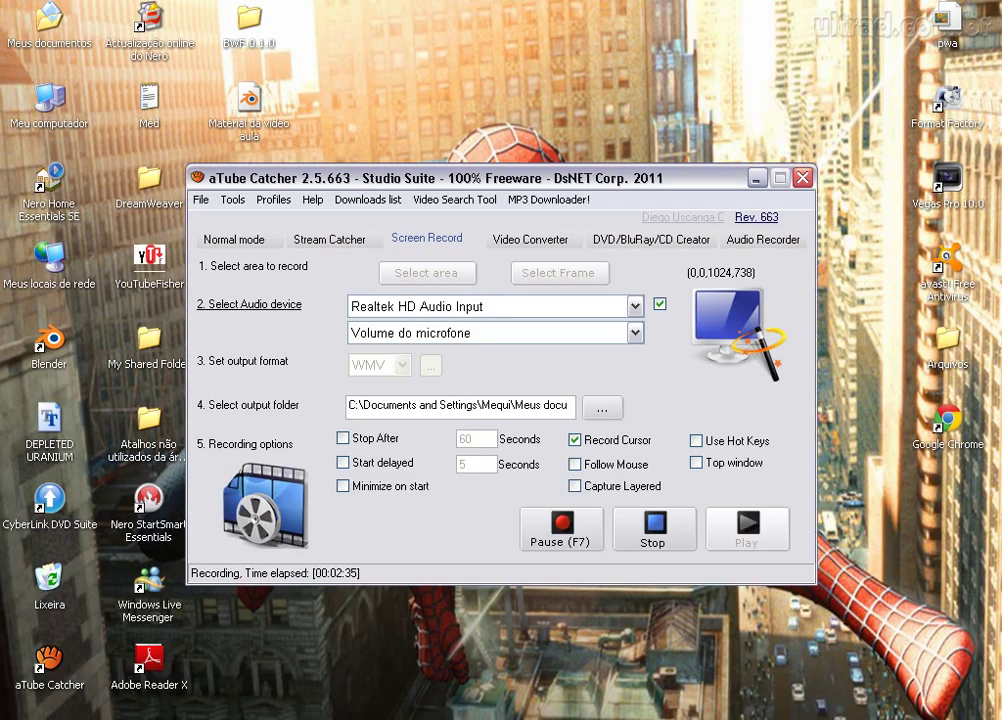
{"action": "left_click", "coordinate": [757, 178]}
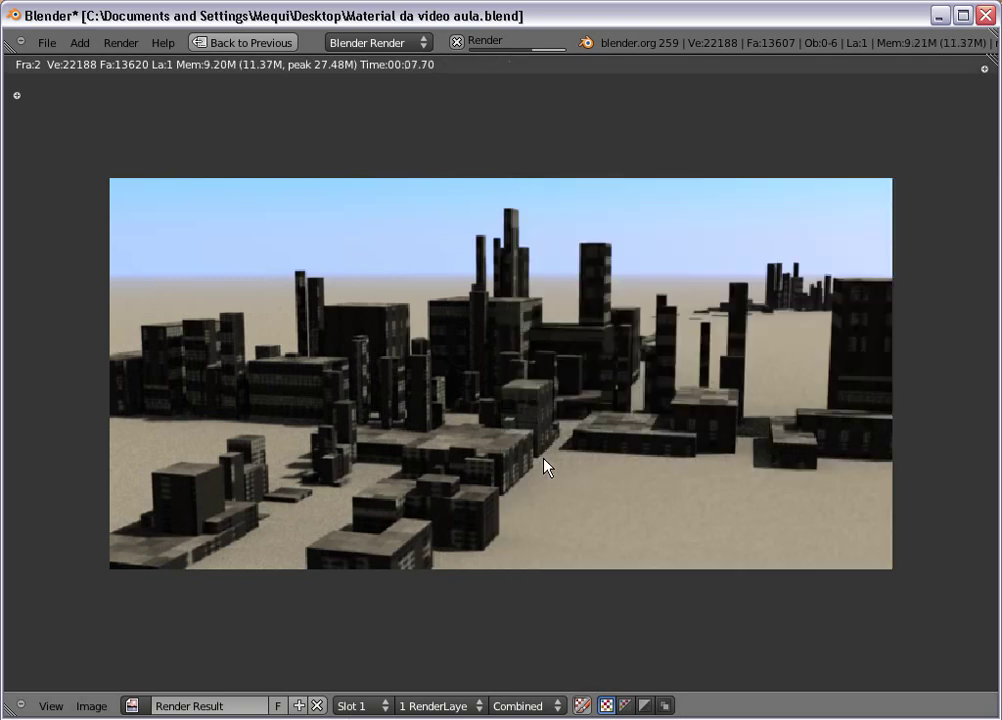
{"action": "left_click", "coordinate": [940, 16]}
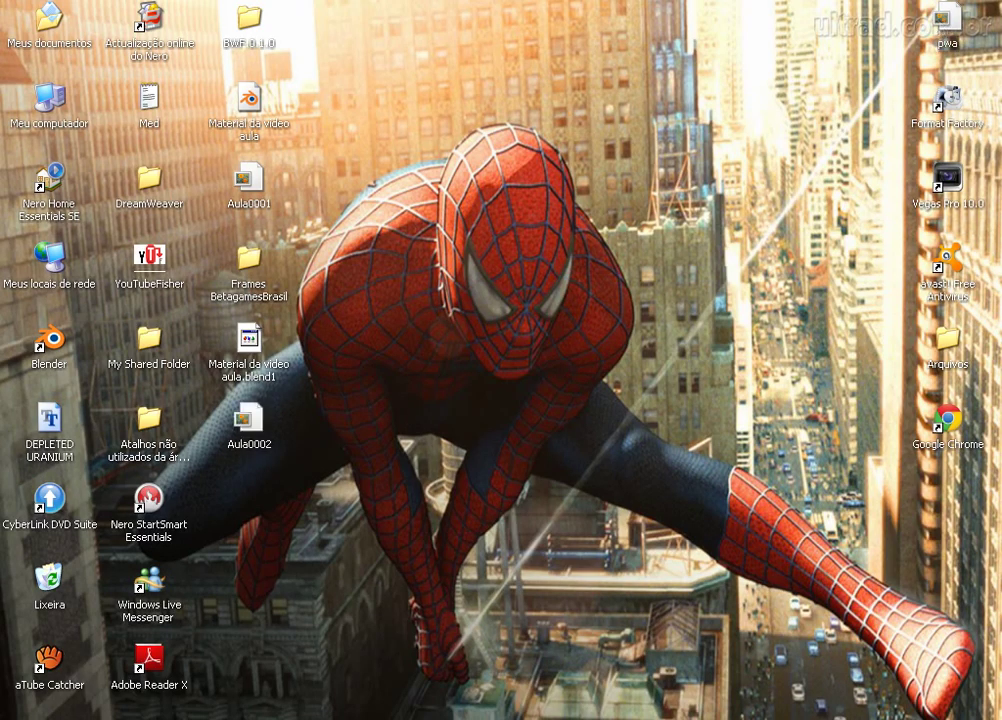
{"action": "key", "text": "alt+Tab"}
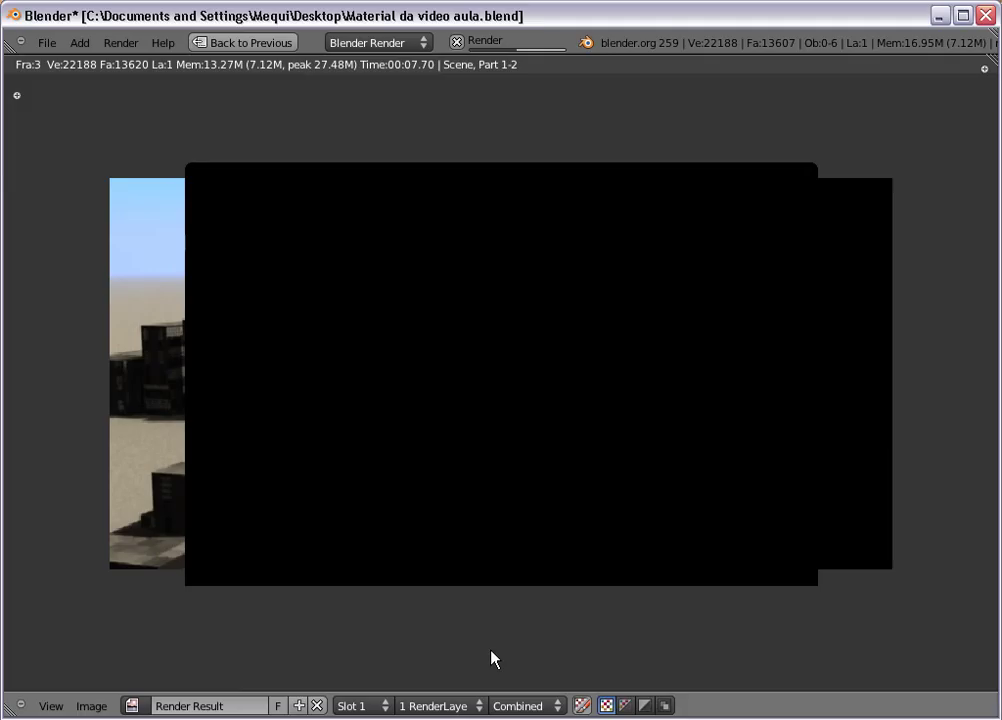
{"action": "left_click", "coordinate": [270, 43]}
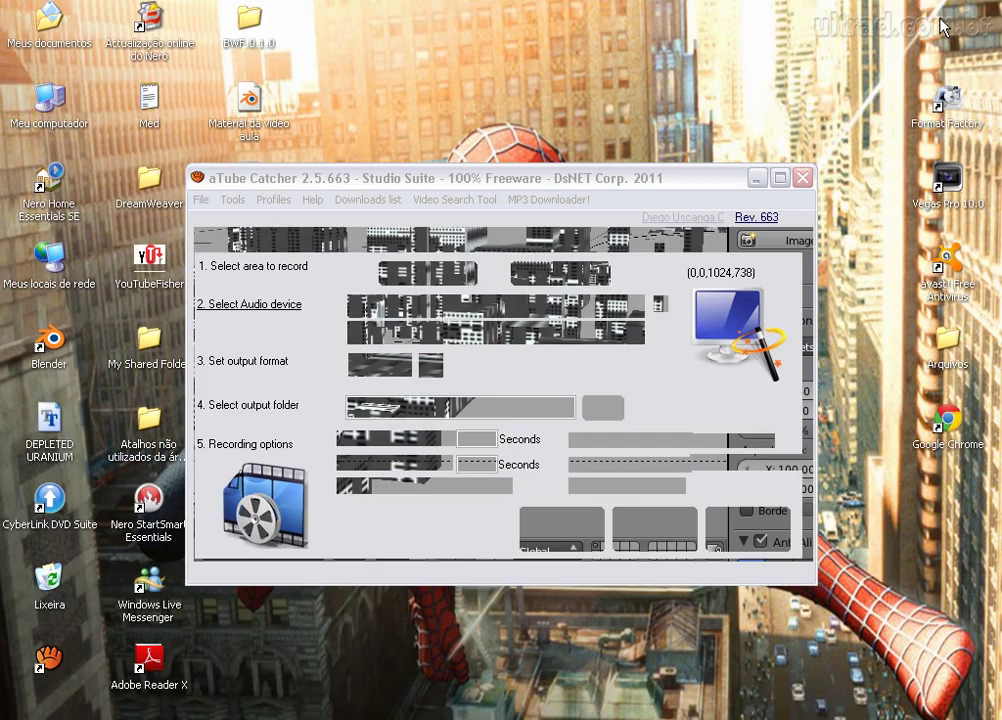
- Preview Aula0001 and Aula0002 in Nero PhotoSnap, then bring up the Run box for photoscape
{"action": "left_click", "coordinate": [940, 15]}
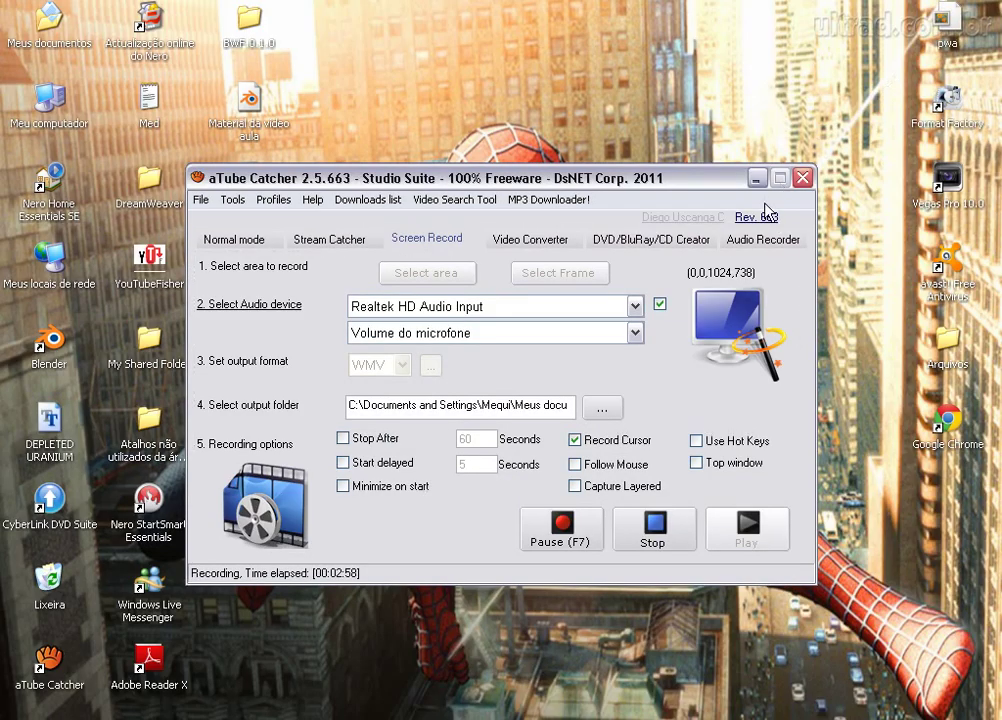
{"action": "left_click", "coordinate": [757, 178]}
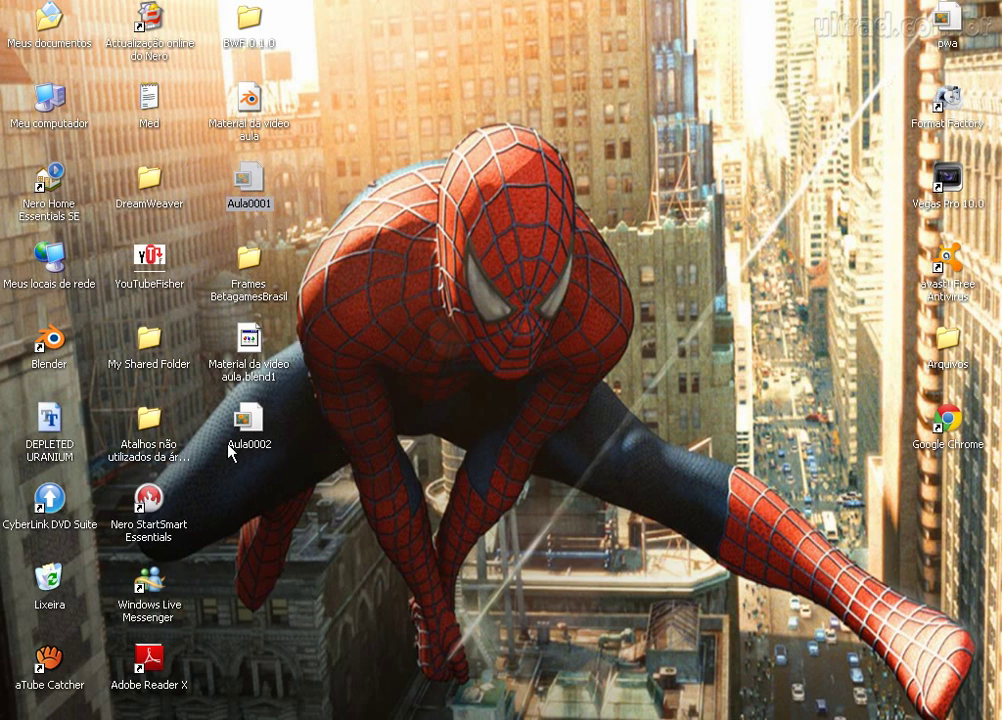
{"action": "key", "text": "Return"}
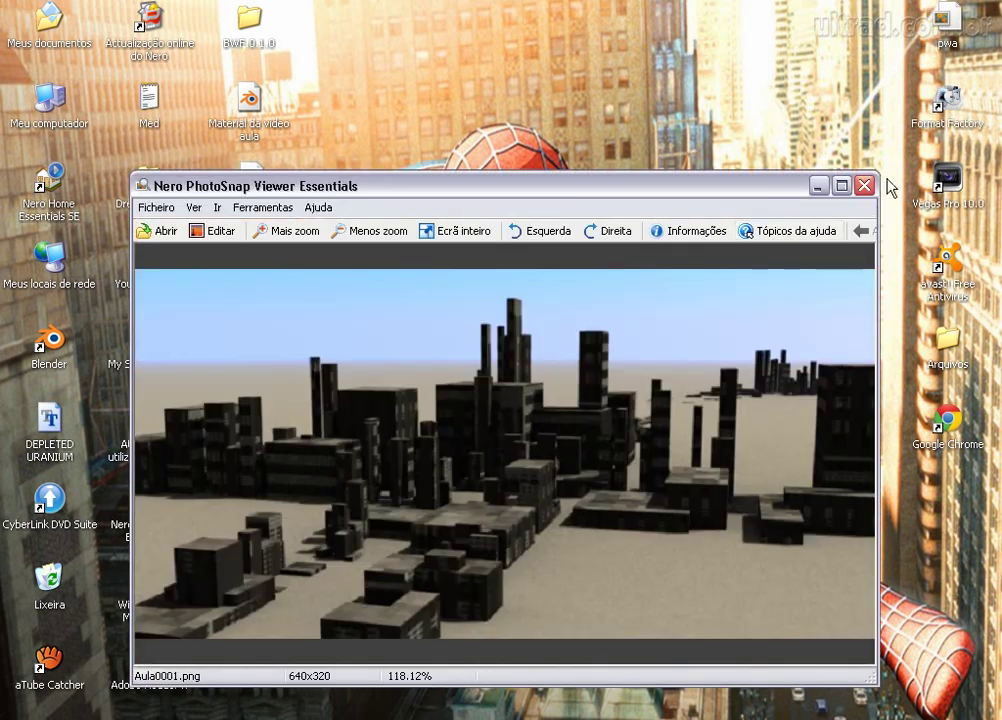
{"action": "left_click", "coordinate": [864, 186]}
{"action": "left_click", "coordinate": [256, 425]}
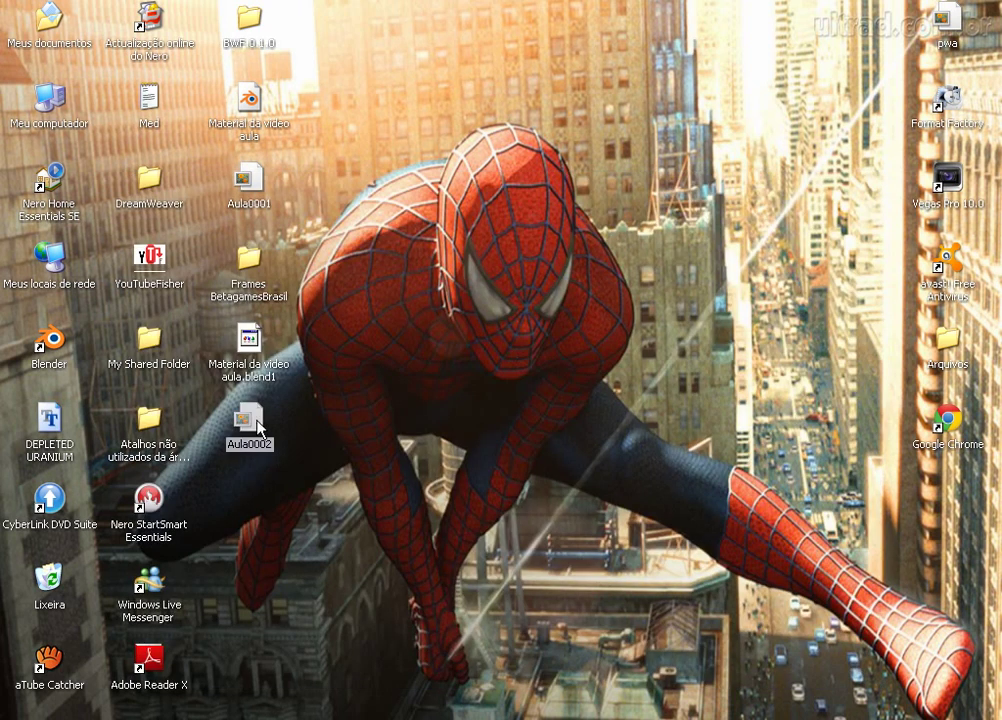
{"action": "double_click", "coordinate": [257, 425]}
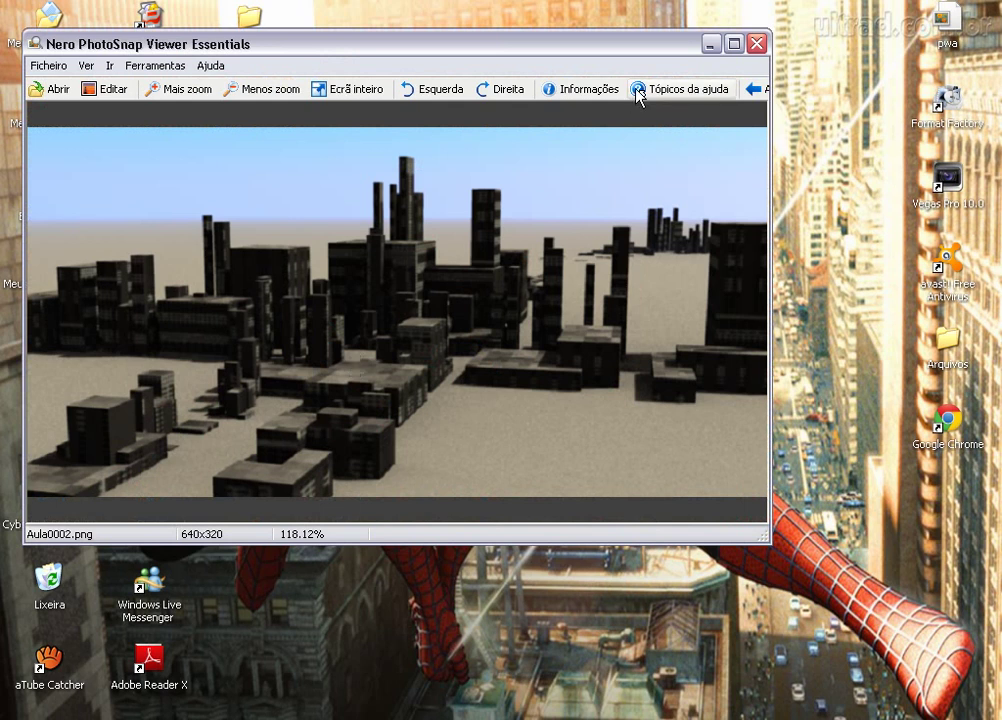
{"action": "left_click", "coordinate": [757, 44]}
{"action": "key", "text": "super"}
- Run photoscape to open Aula0002.png in its Editor, then pause, resume and minimize aTube Catcher
{"action": "left_click", "coordinate": [80, 633]}
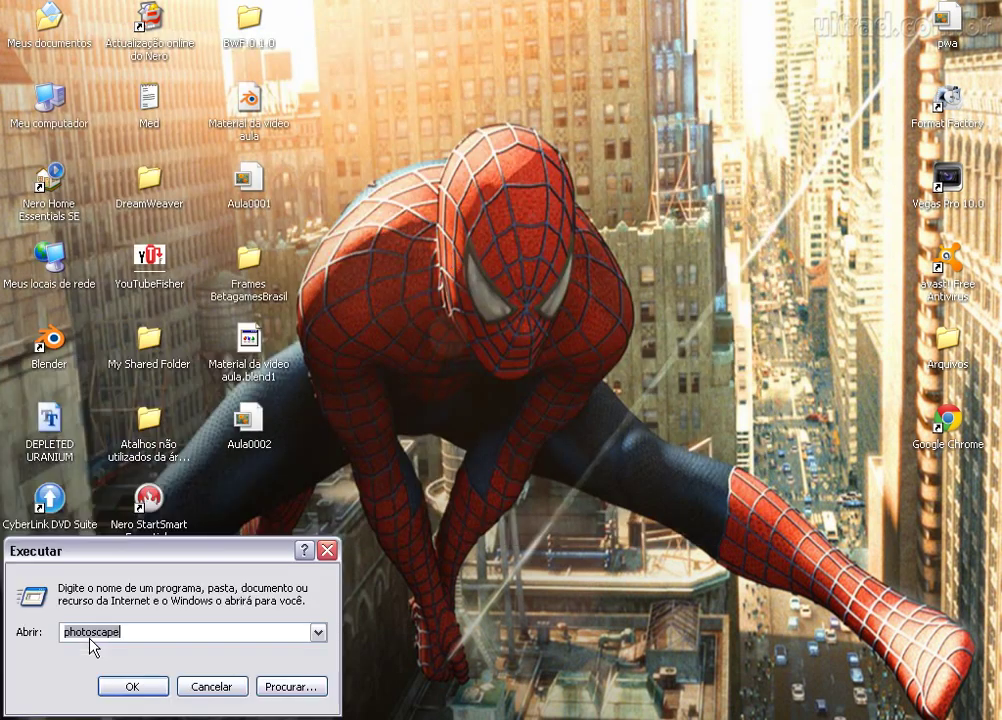
{"action": "left_click", "coordinate": [126, 690]}
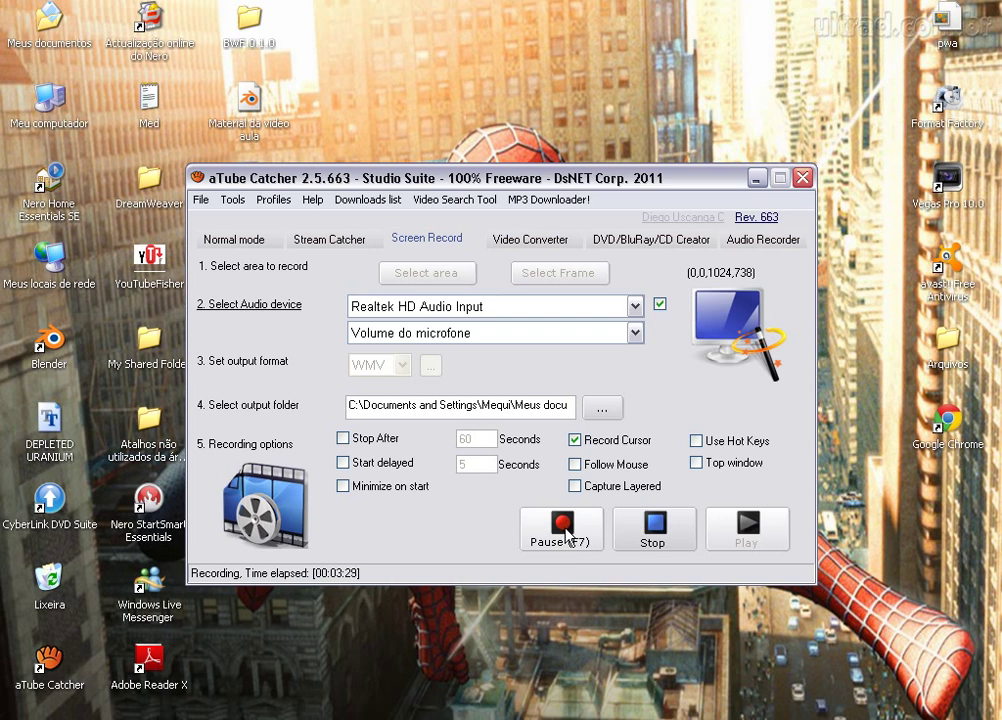
{"action": "left_click", "coordinate": [567, 538]}
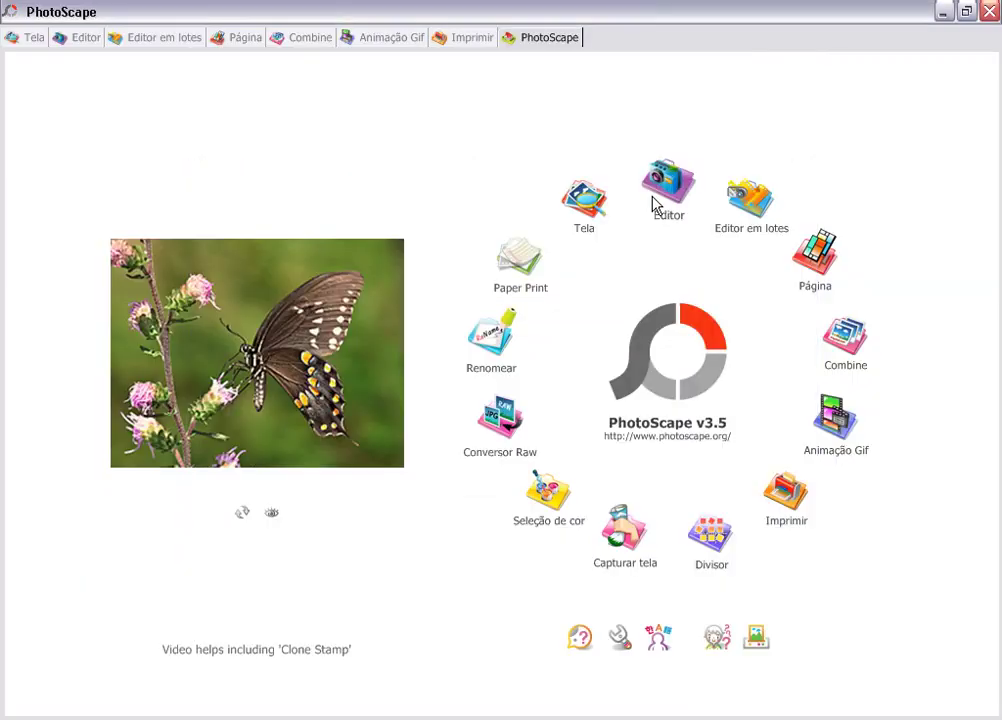
{"action": "left_click", "coordinate": [700, 188]}
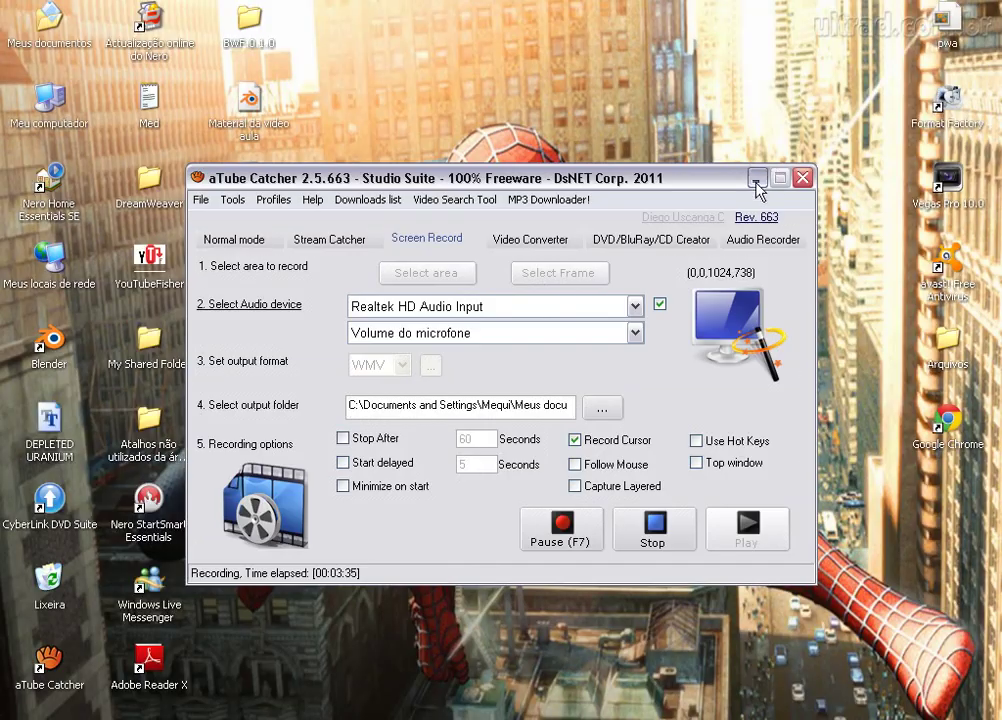
{"action": "left_click", "coordinate": [757, 177]}
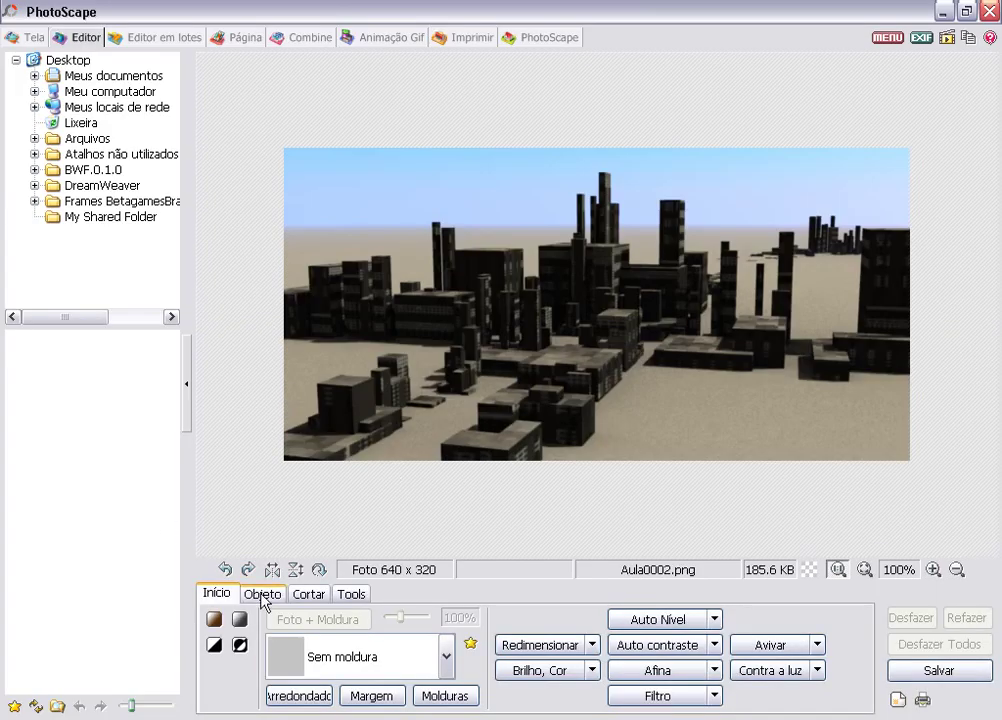
- Apply Brilho, Cor with Aprofundar 42, Brilho 52, Escurecer 22 and exposure left at 1.00
{"action": "left_click", "coordinate": [577, 676]}
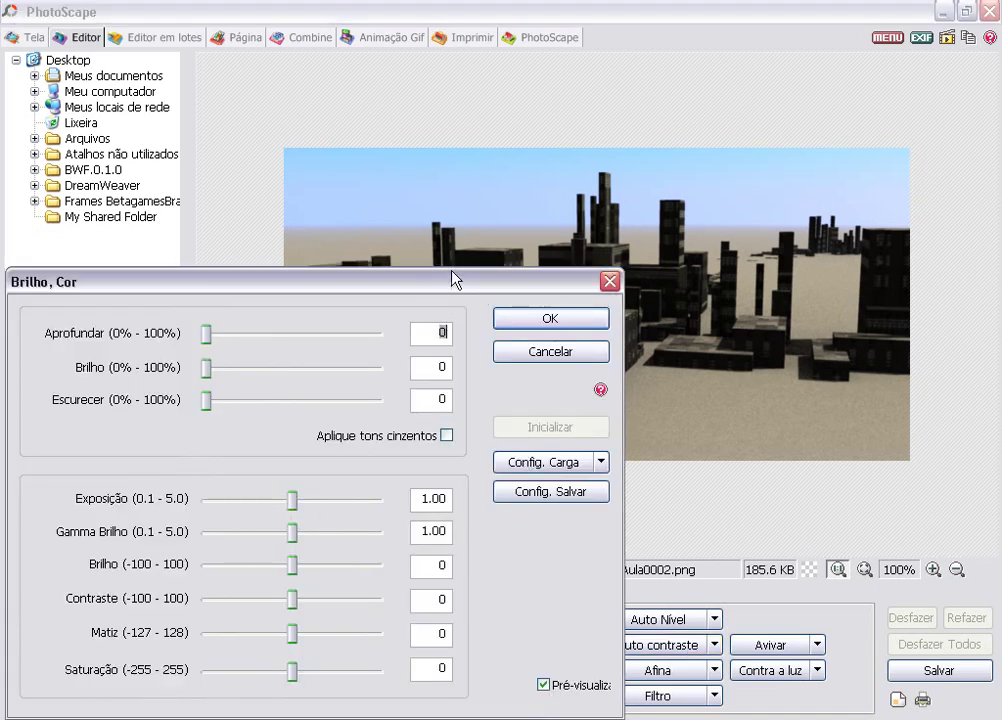
{"action": "left_click_drag", "start_coordinate": [452, 280], "coordinate": [685, 436]}
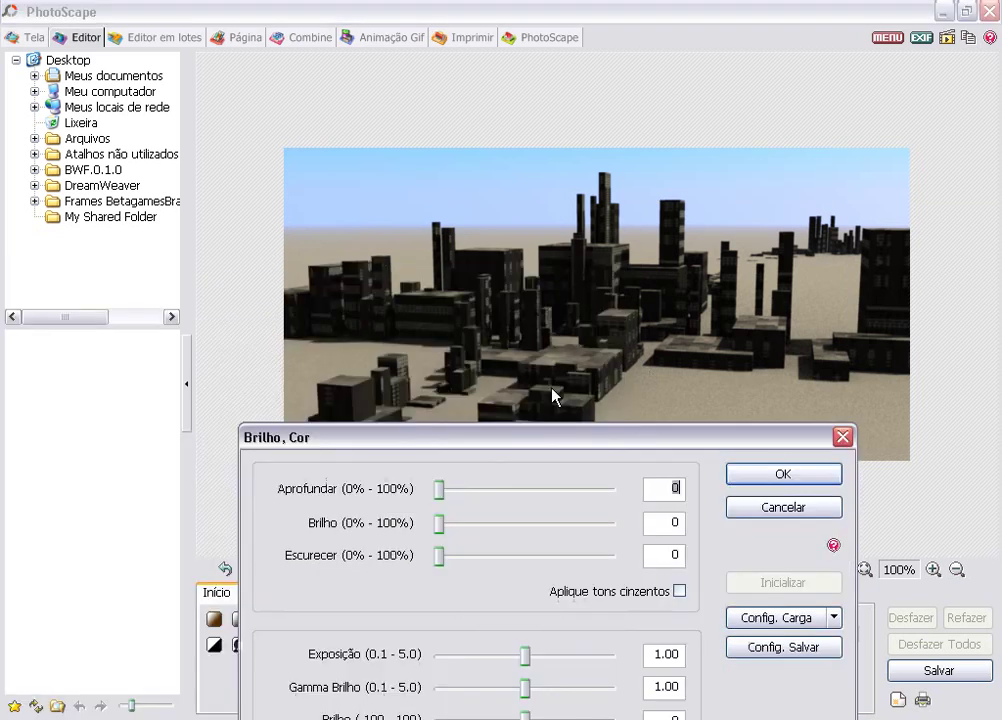
{"action": "left_click", "coordinate": [537, 652]}
{"action": "left_click_drag", "start_coordinate": [537, 655], "coordinate": [525, 655]}
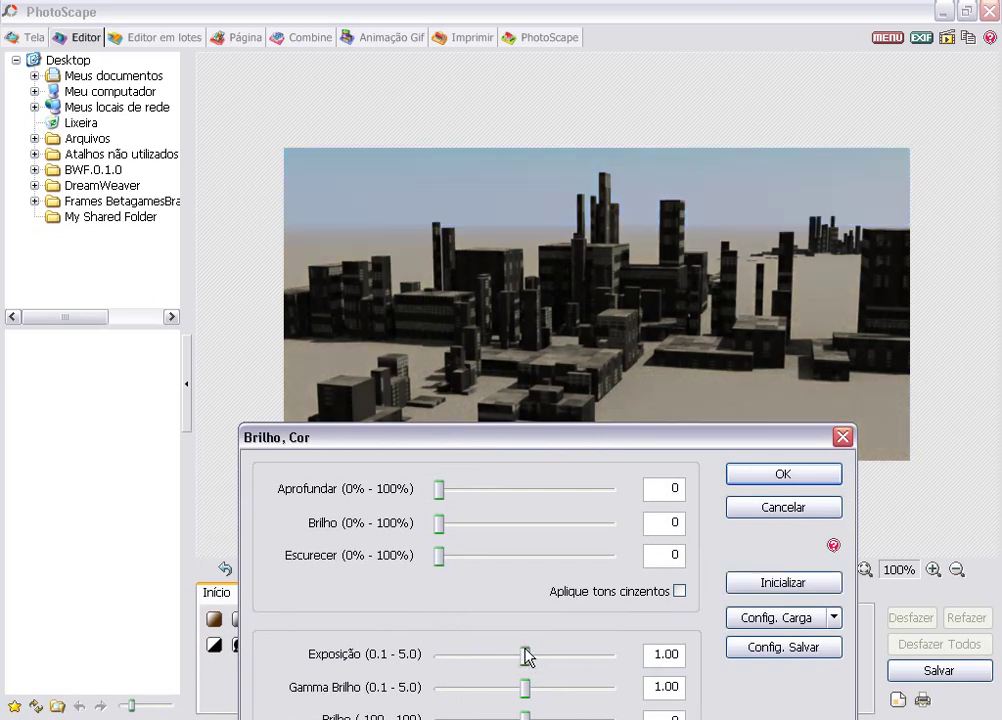
{"action": "left_click_drag", "start_coordinate": [436, 487], "coordinate": [445, 489]}
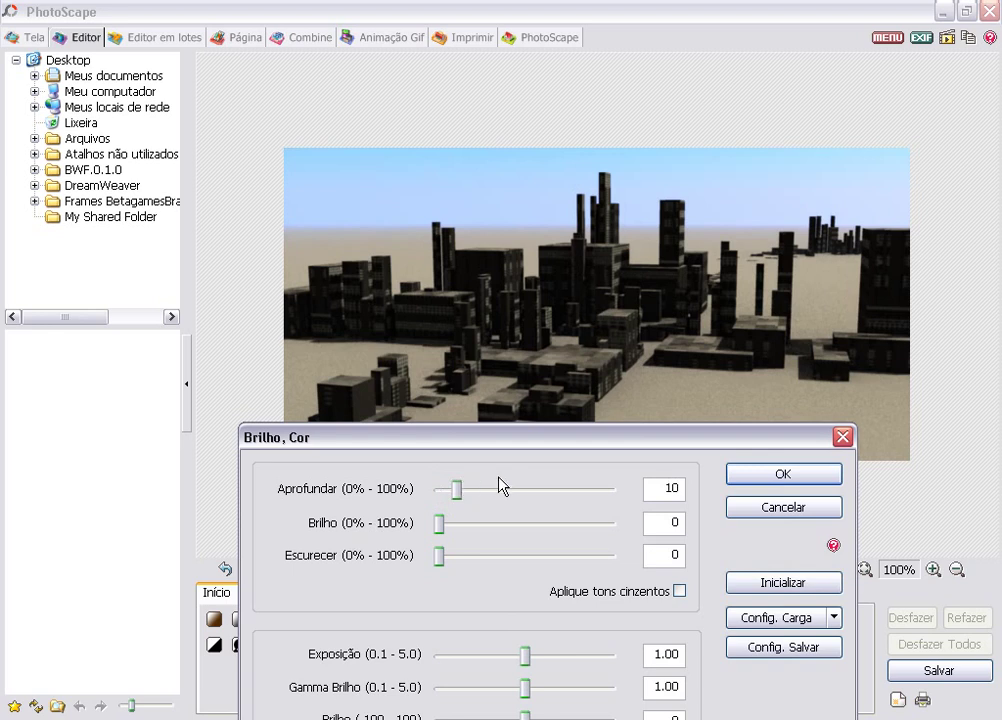
{"action": "mouse_move", "coordinate": [467, 535]}
{"action": "left_mouse_down"}
{"action": "mouse_move", "coordinate": [530, 492]}
{"action": "mouse_move", "coordinate": [496, 505]}
{"action": "mouse_move", "coordinate": [491, 536]}
{"action": "left_mouse_up"}
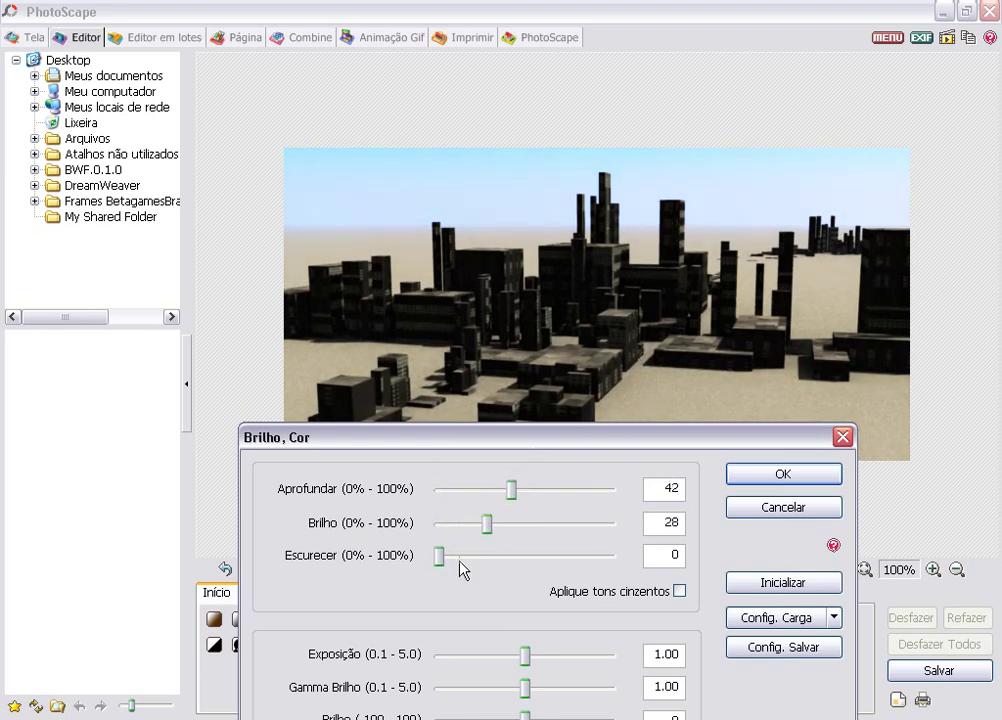
{"action": "left_click_drag", "start_coordinate": [434, 558], "coordinate": [529, 526]}
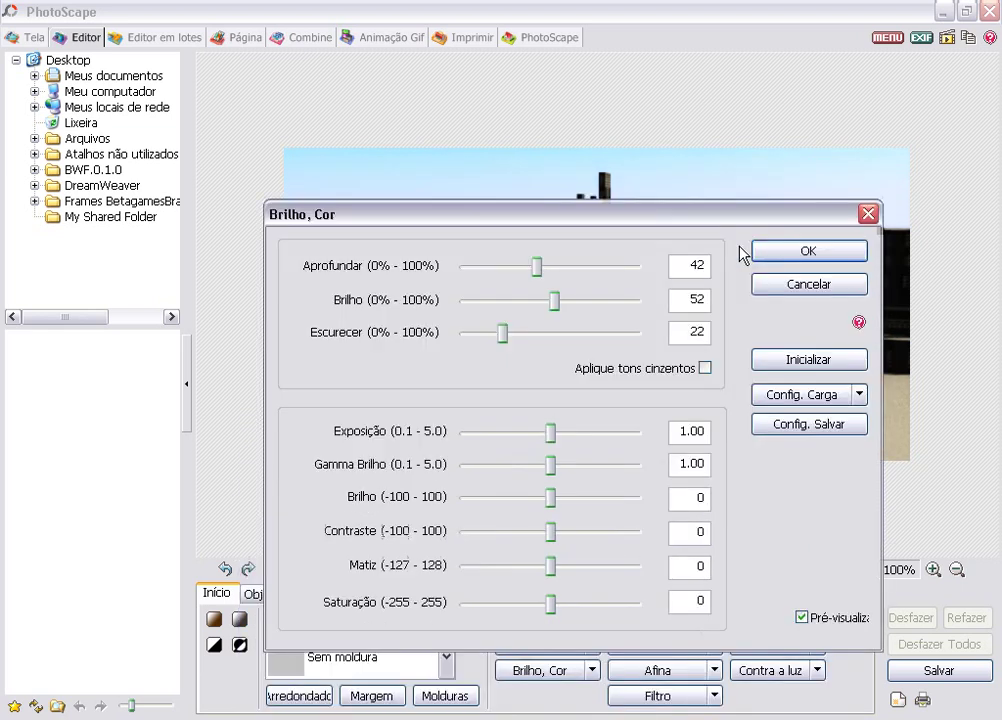
{"action": "left_click_drag", "start_coordinate": [560, 437], "coordinate": [585, 214]}
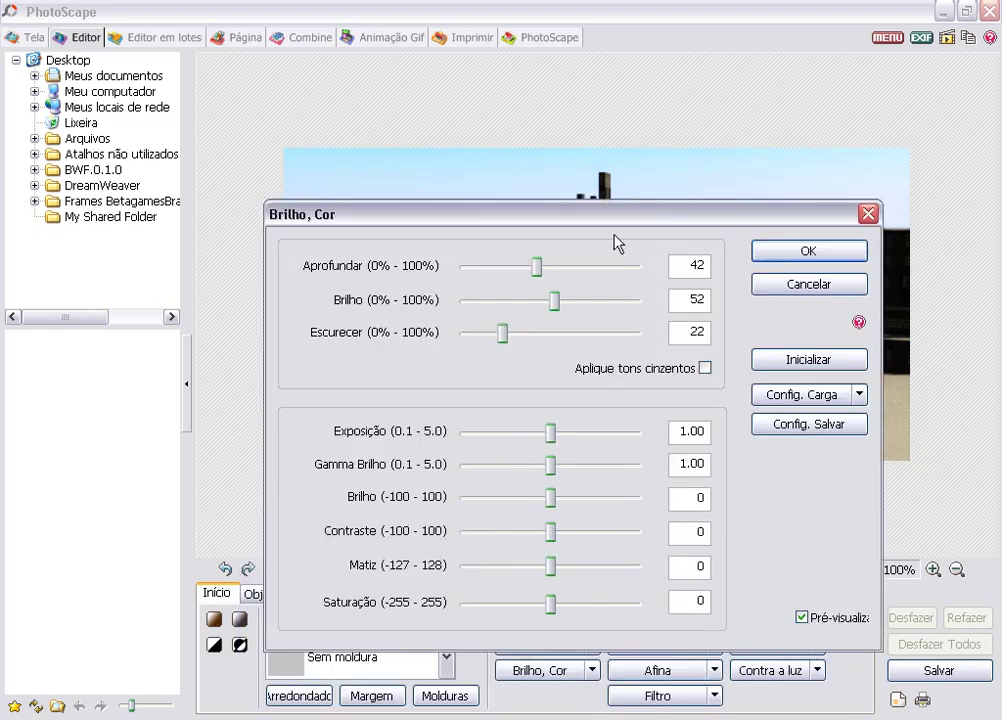
{"action": "left_click", "coordinate": [781, 257]}
- Frame the city render with the Black Line 1 border
{"action": "left_click", "coordinate": [445, 660]}
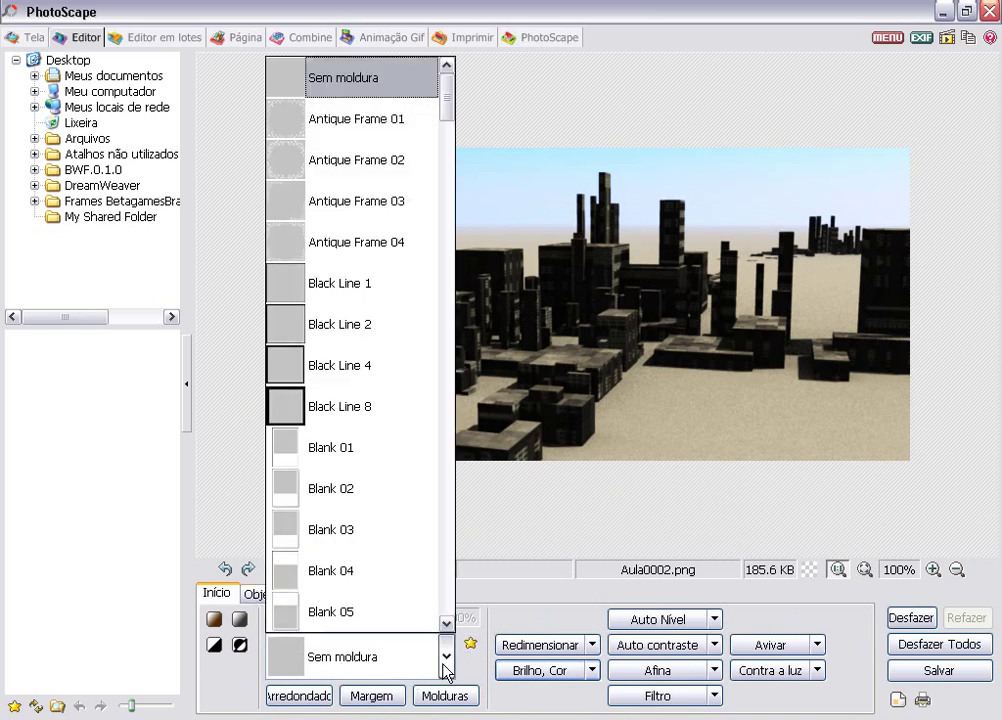
{"action": "left_click", "coordinate": [342, 283]}
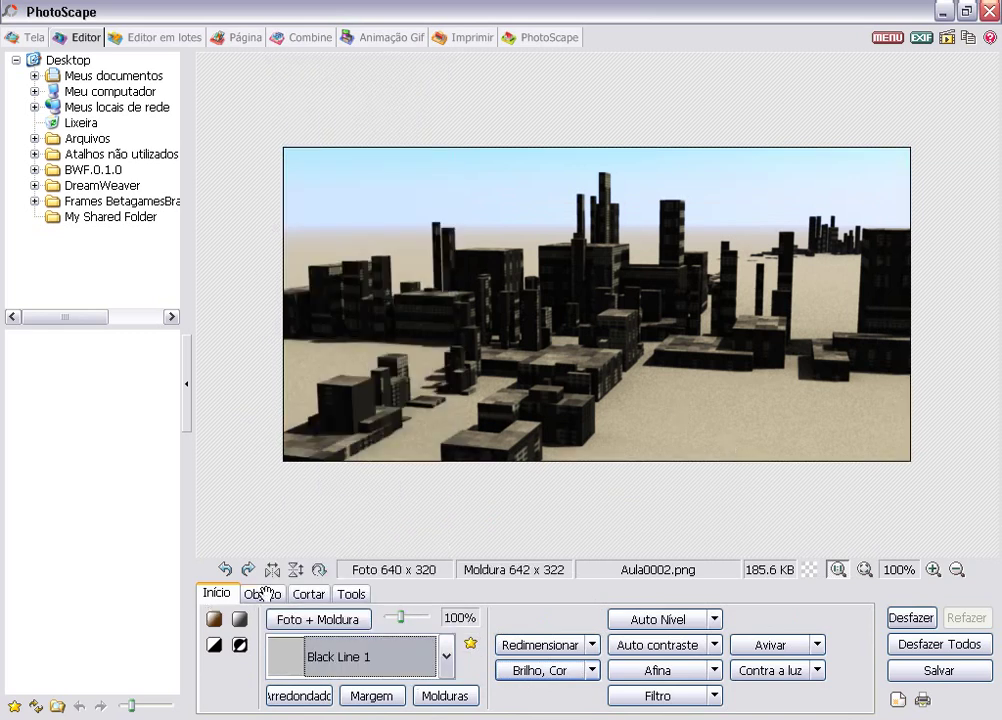
{"action": "left_click", "coordinate": [262, 594]}
- Add the text 'Suicidator City Generator' in bold Arial 40 and confirm it
{"action": "left_click", "coordinate": [213, 648]}
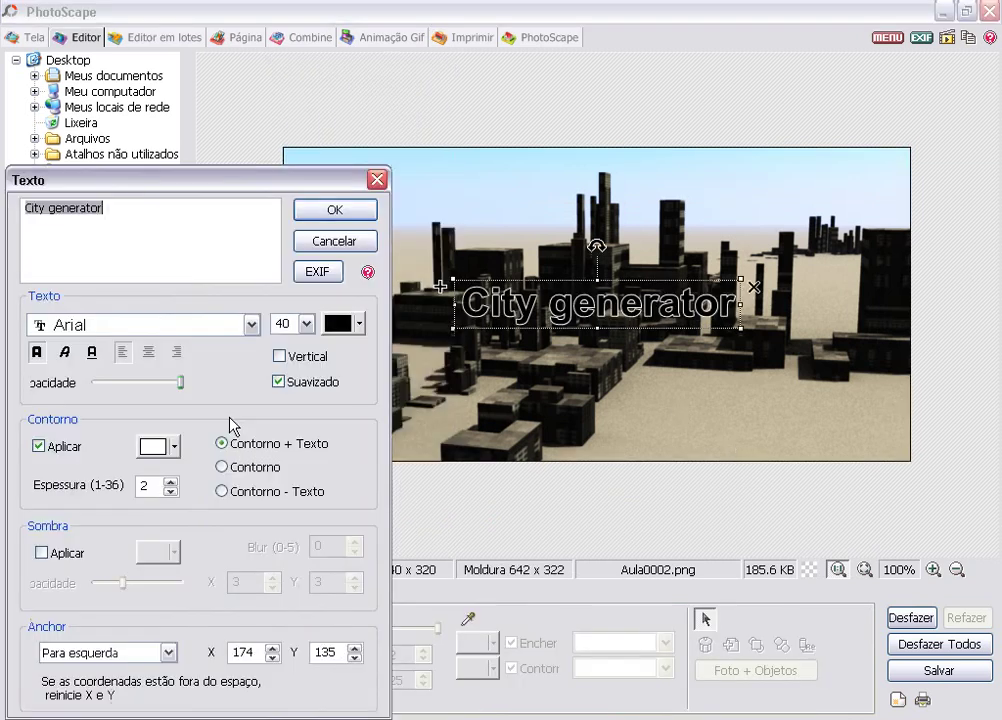
{"action": "type", "text": "Suici"}
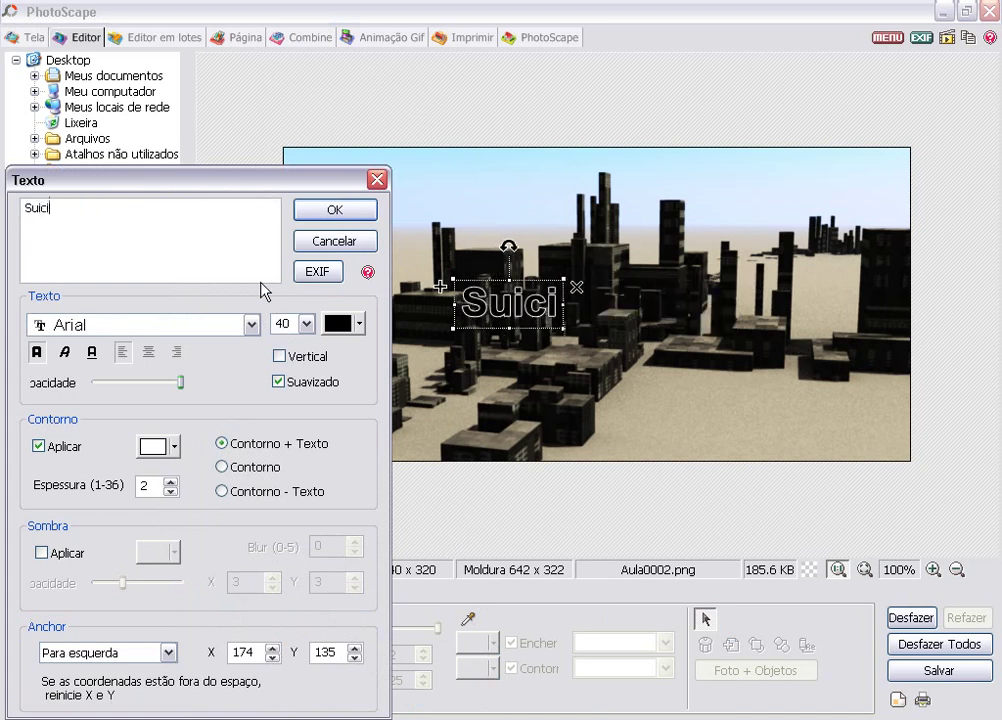
{"action": "type", "text": "datoe"}
{"action": "key", "text": "BackSpace"}
{"action": "key", "text": "BackSpace"}
{"action": "type", "text": "r"}
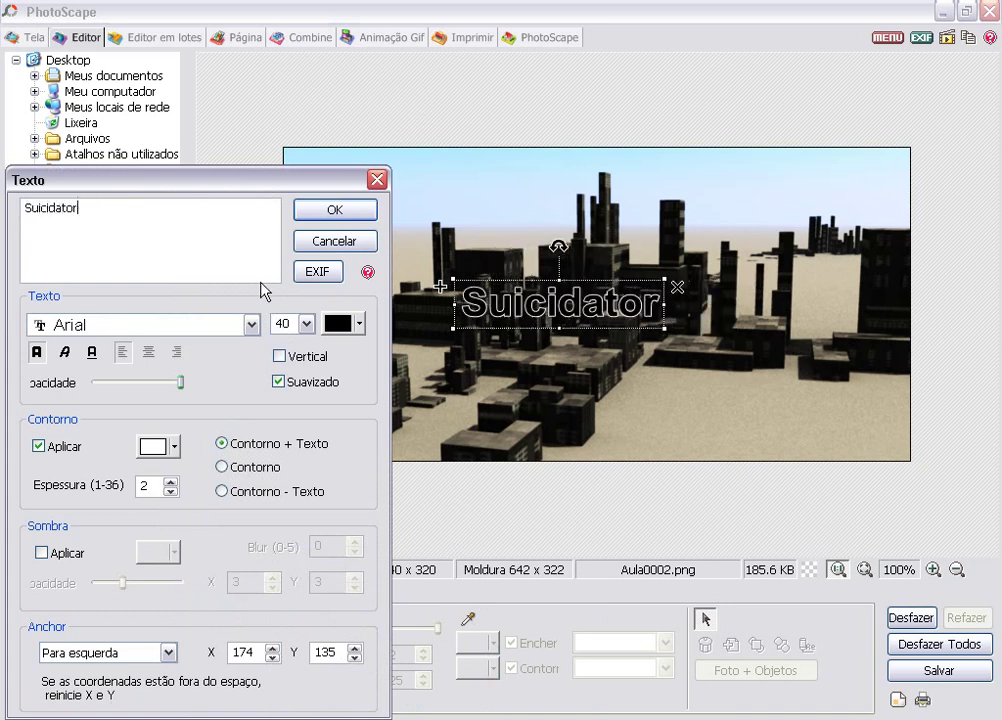
{"action": "type", "text": "cyt"}
{"action": "key", "text": "BackSpace"}
{"action": "key", "text": "BackSpace"}
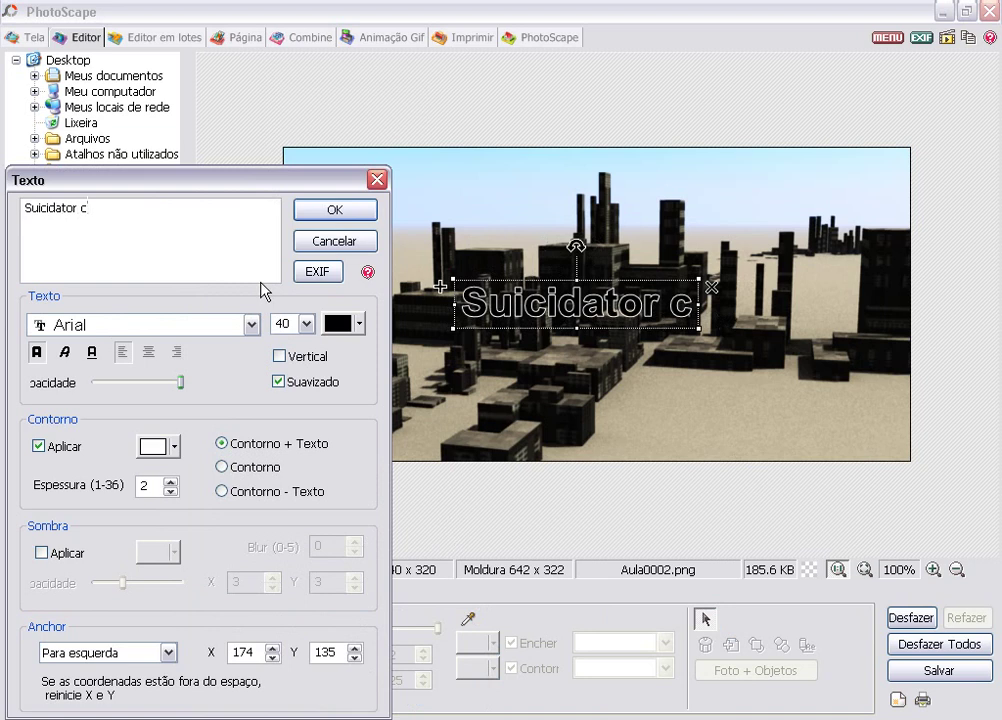
{"action": "key", "text": "BackSpace"}
{"action": "type", "text": "CIty "}
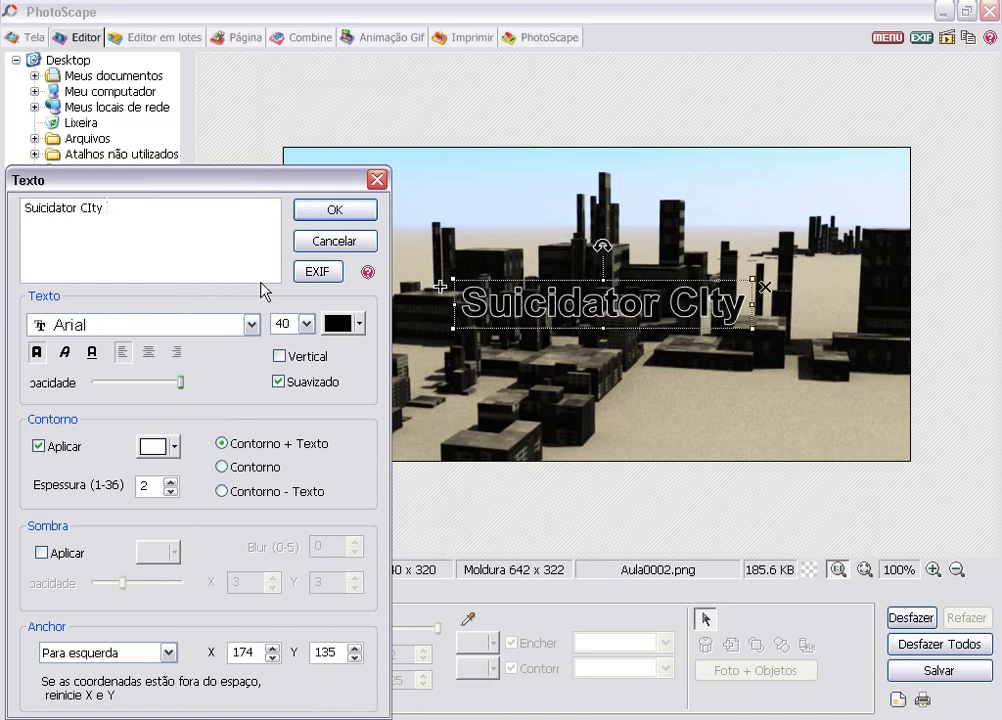
{"action": "type", "text": "gENE"}
{"action": "key", "text": "BackSpace"}
{"action": "key", "text": "BackSpace"}
{"action": "key", "text": "BackSpace"}
{"action": "key", "text": "BackSpace"}
{"action": "key", "text": "BackSpace"}
{"action": "key", "text": "BackSpace"}
{"action": "key", "text": "BackSpace"}
{"action": "key", "text": "BackSpace"}
{"action": "type", "text": "i"}
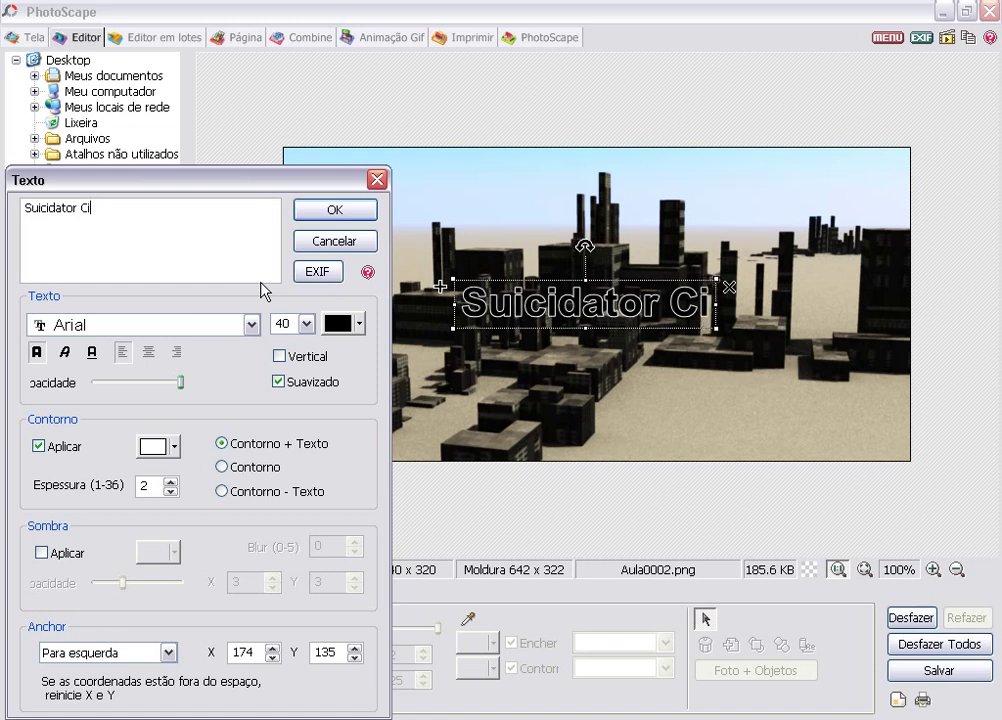
{"action": "type", "text": "ty Ge"}
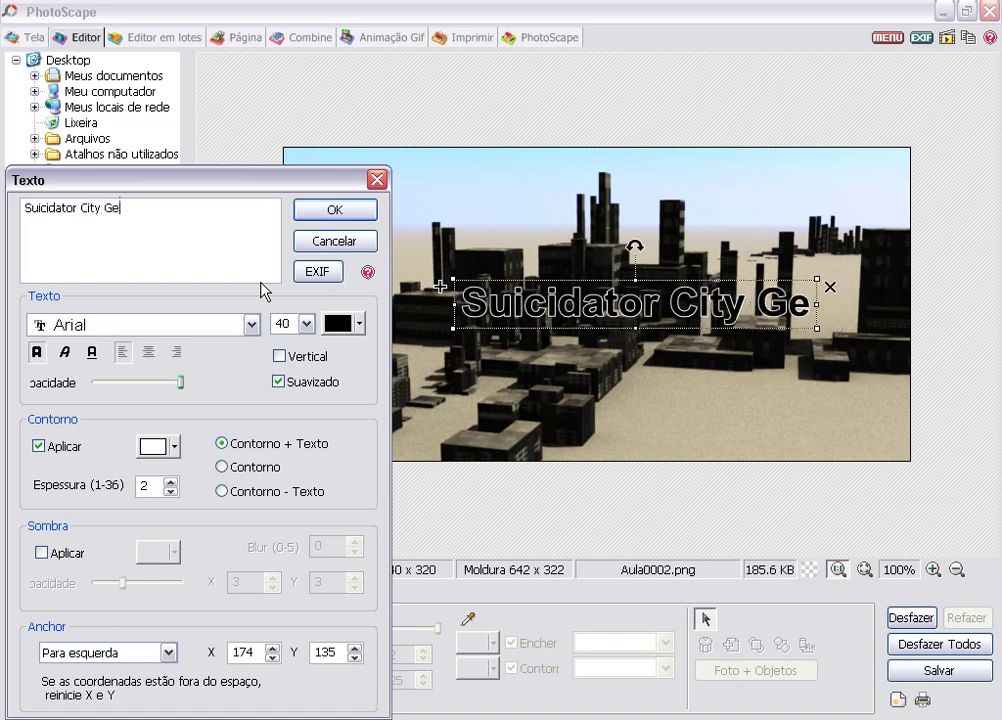
{"action": "type", "text": "neratot"}
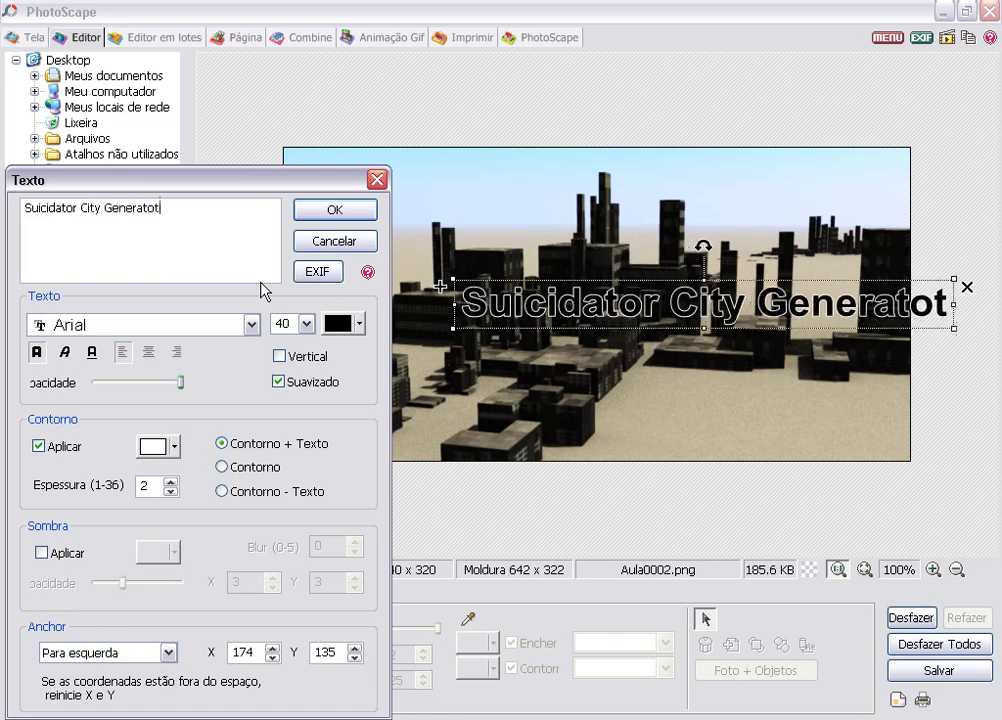
{"action": "key", "text": "BackSpace"}
{"action": "type", "text": "r"}
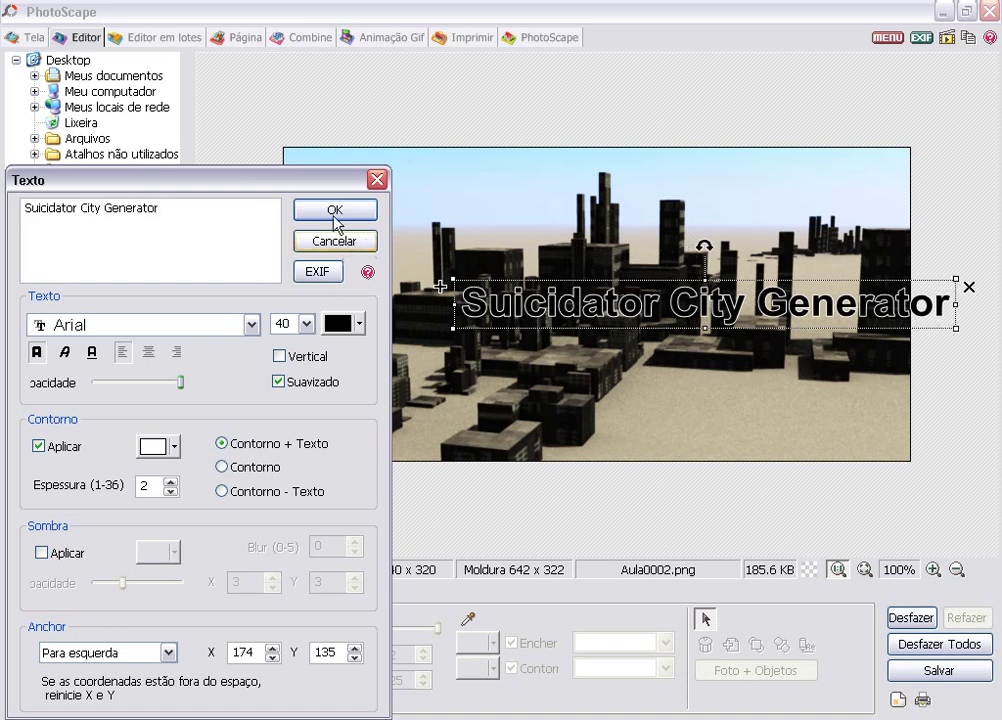
{"action": "left_click", "coordinate": [335, 212]}
- Drag the title lower across the bottom of the city render
{"action": "left_click_drag", "start_coordinate": [695, 320], "coordinate": [588, 395]}
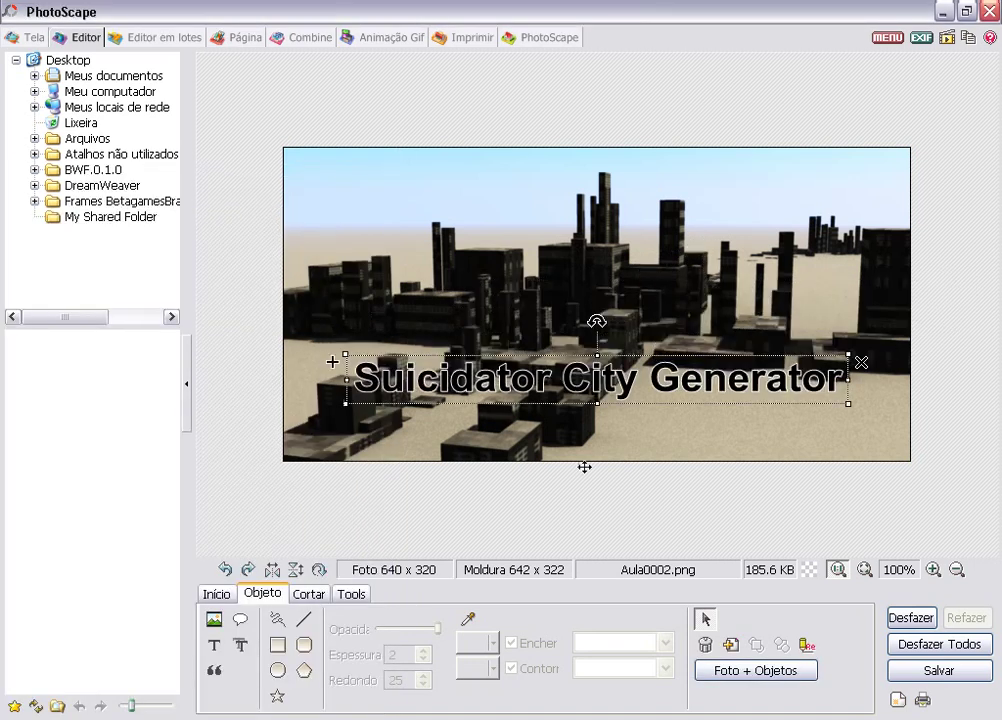
{"action": "left_click", "coordinate": [578, 345]}
{"action": "left_click_drag", "start_coordinate": [578, 345], "coordinate": [581, 380]}
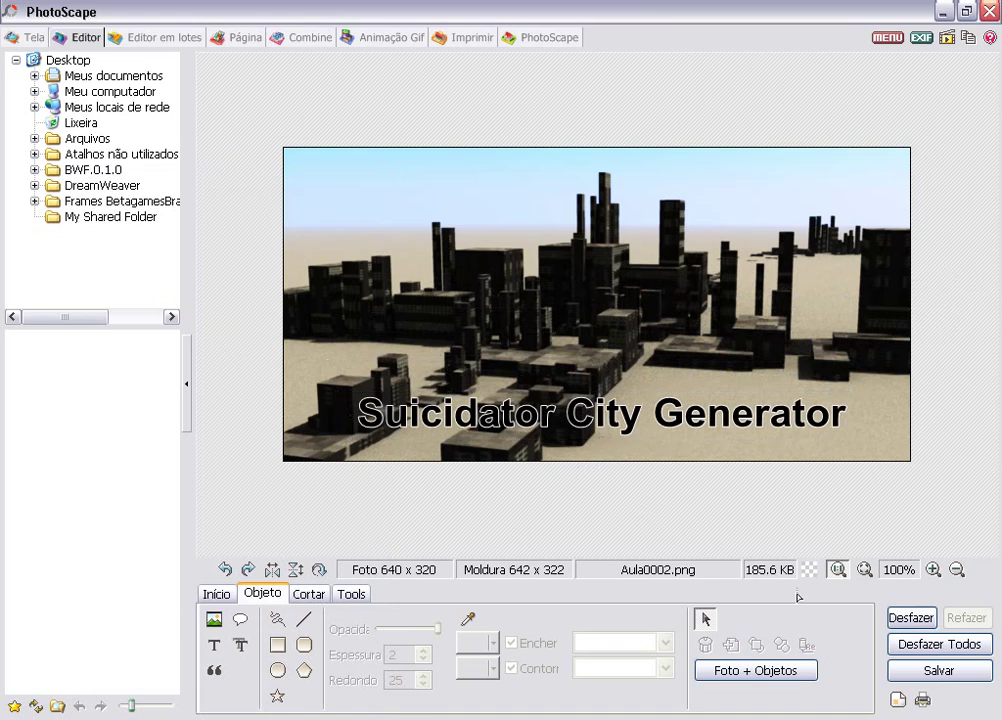
- Merge the title into the photo with Foto + Objetos and save Aula0002.png
{"action": "left_click", "coordinate": [778, 670]}
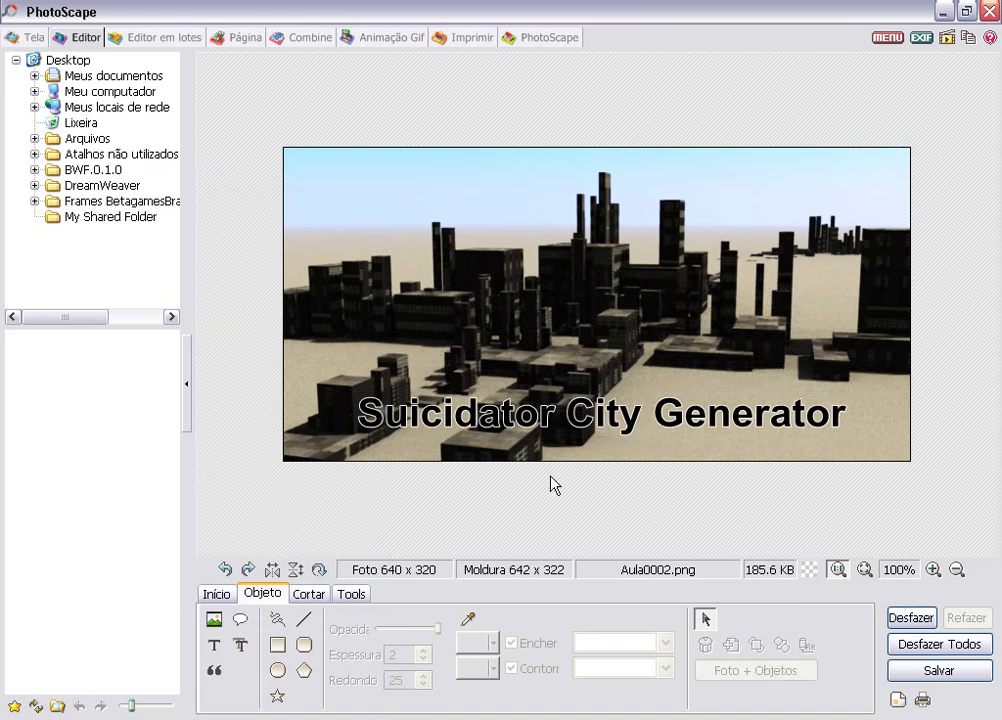
{"action": "left_click", "coordinate": [937, 671]}
{"action": "left_click", "coordinate": [264, 196]}
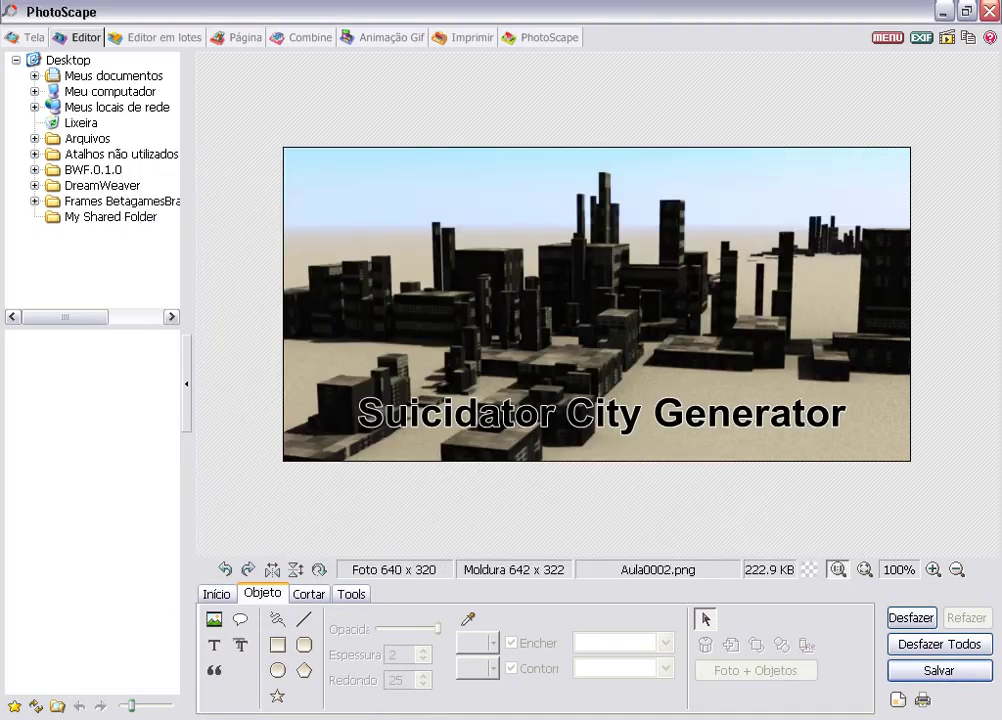